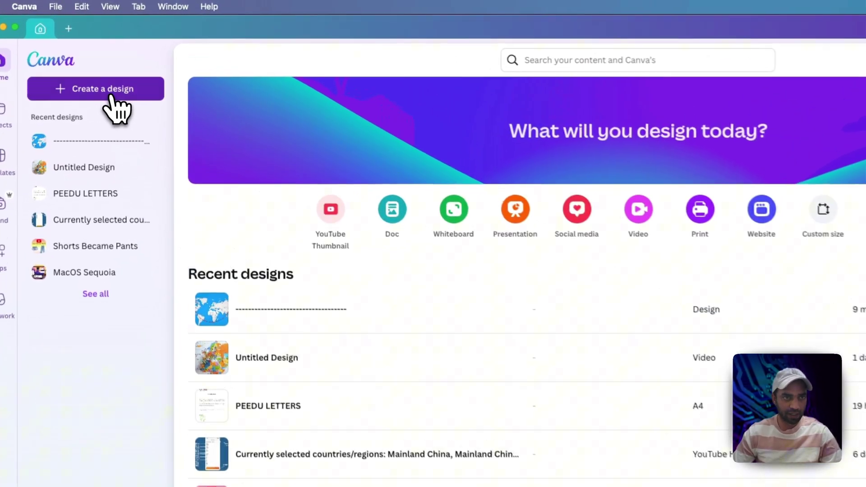
Step: Create a new blank design of the YouTube video chapter type
left_click(103, 73)
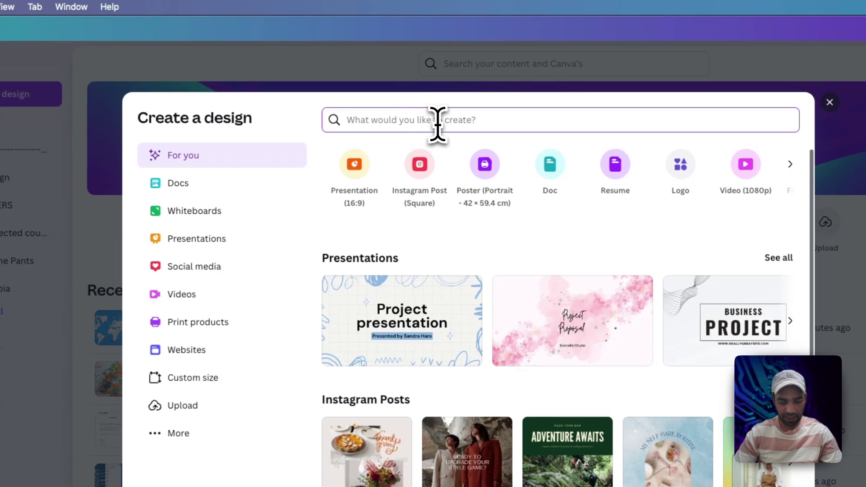
type("youtube video")
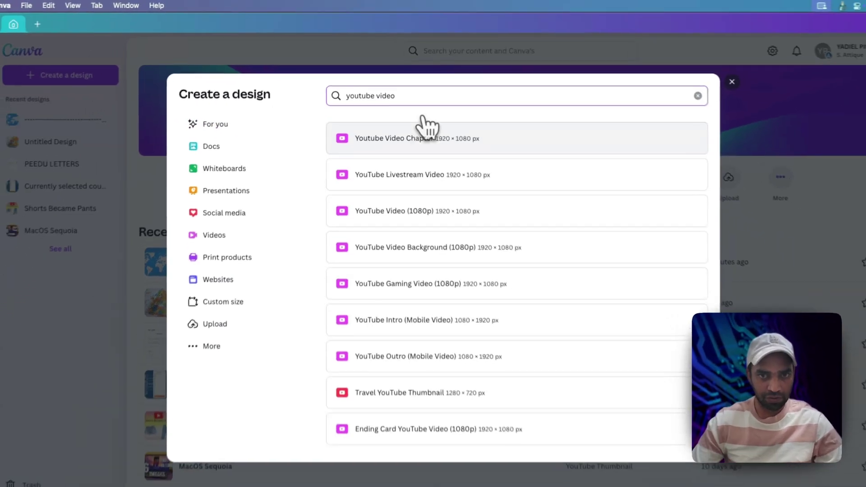
left_click(426, 131)
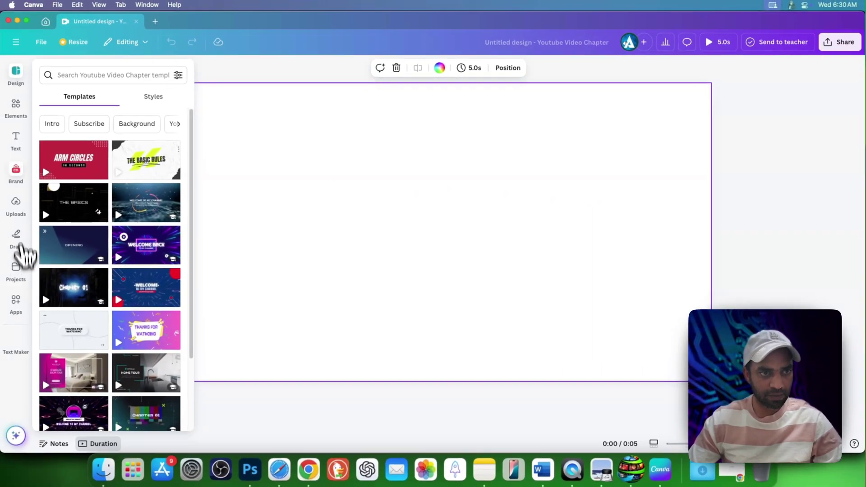
Step: Search the element photos for "world map" and add the blue and orange map so it fills the page
left_click(16, 105)
left_click(96, 74)
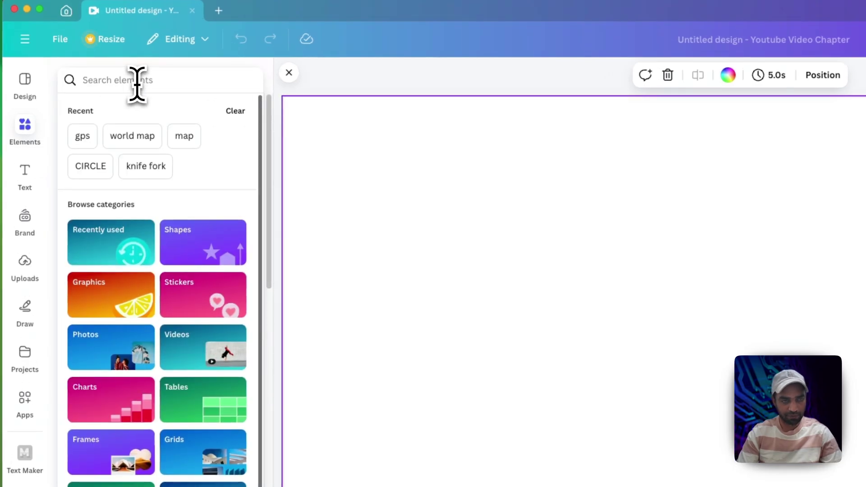
type("world map")
key("Return")
left_click(146, 108)
scroll(199, 280, "down", 3)
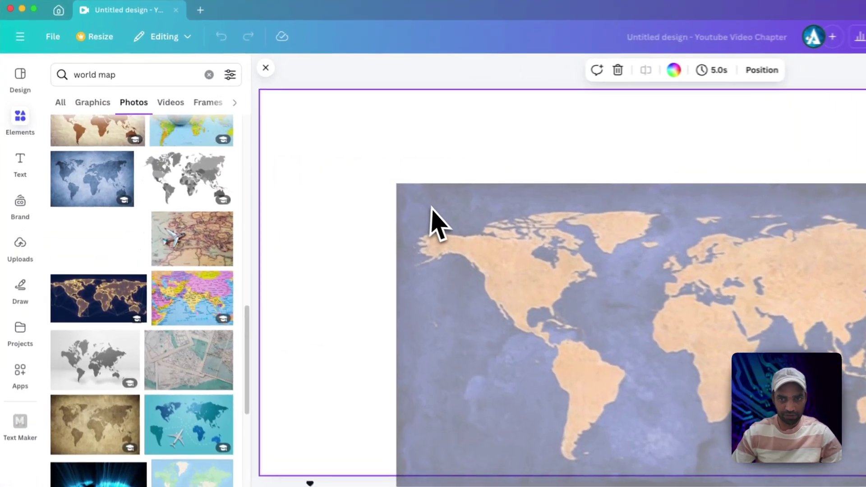
left_click_drag(434, 208, 311, 145)
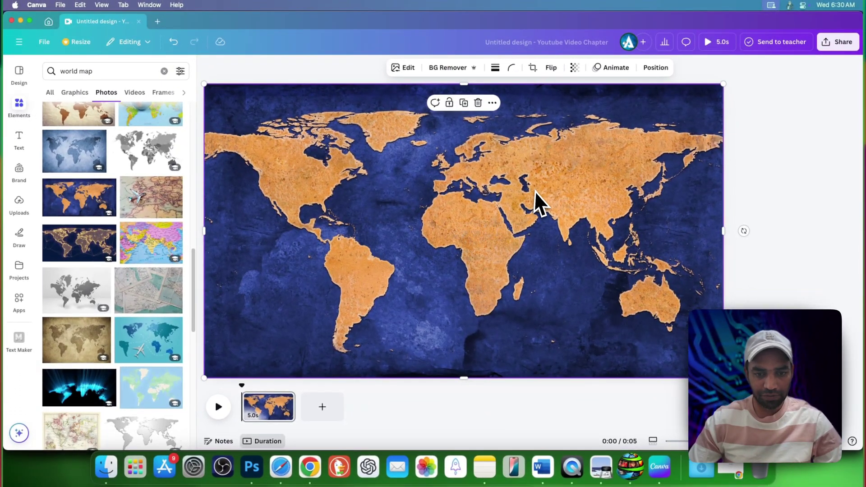
Step: Switch to Safari, search the web for "world map" and preview the first image result, and return to Canva
left_click(282, 467)
key("super+t")
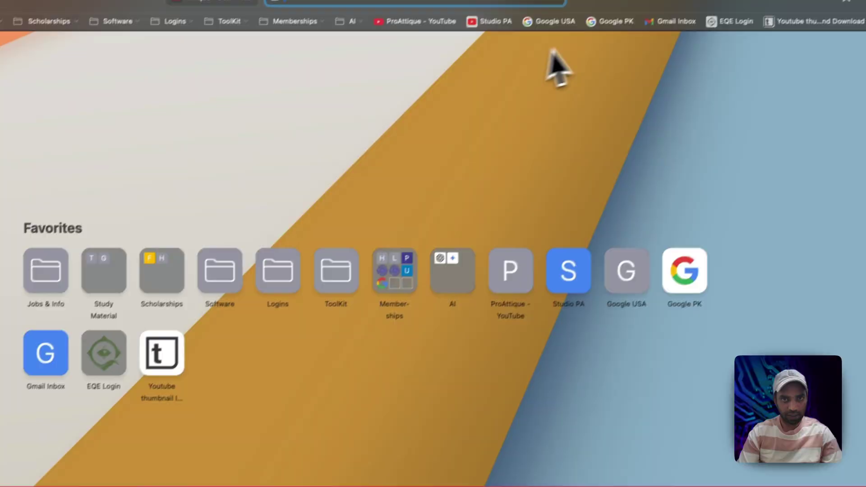
type("world map")
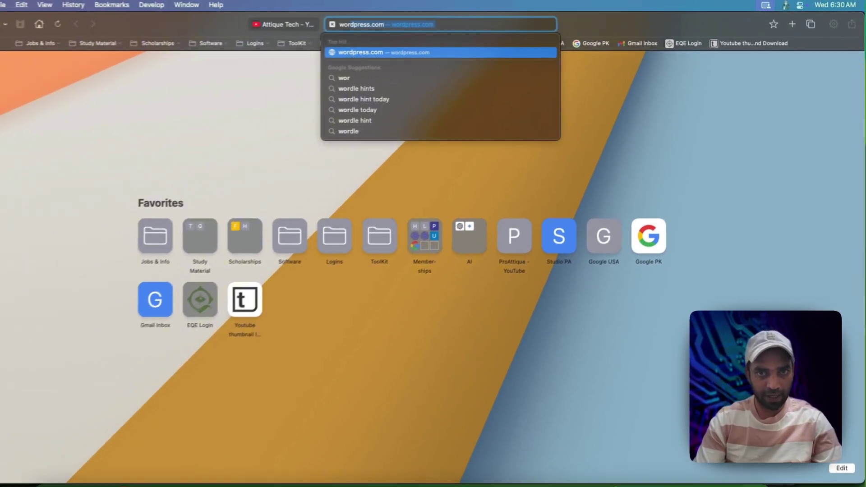
key("Return")
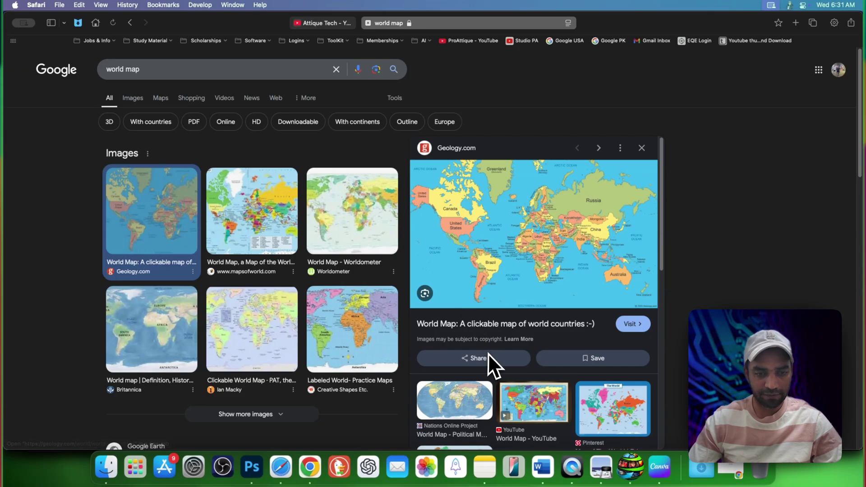
key("super+Tab")
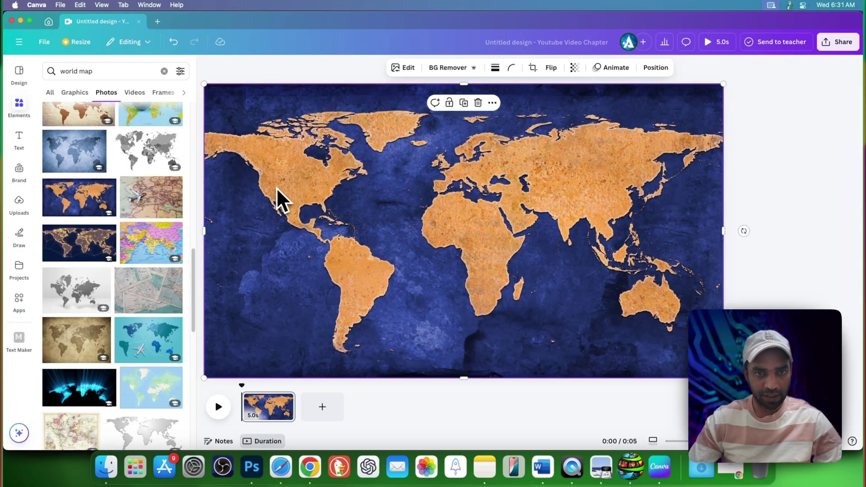
Step: Search the element graphics for "gps" and add the red location pin with the grey base onto the map
left_click(108, 71)
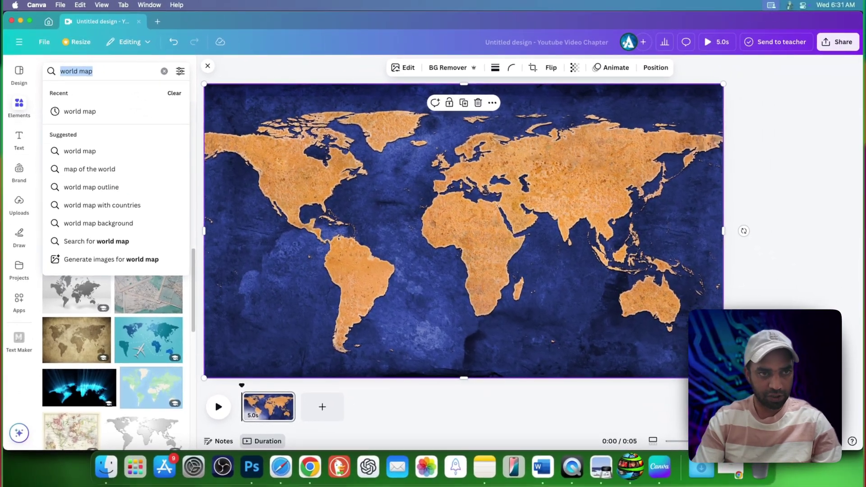
type("gps")
key("Return")
left_click(80, 107)
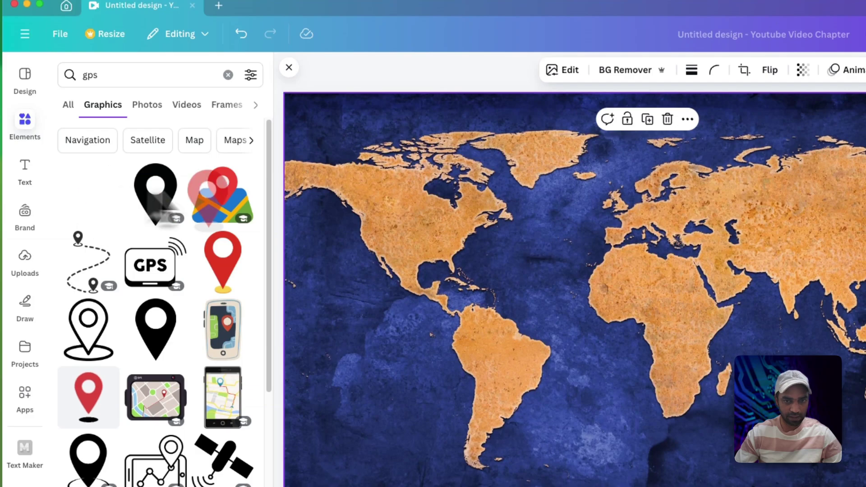
left_click_drag(280, 192, 508, 254)
Step: Shrink the red pin, place it over western North America and put a copy level with it over eastern Asia
left_click_drag(556, 212, 512, 323)
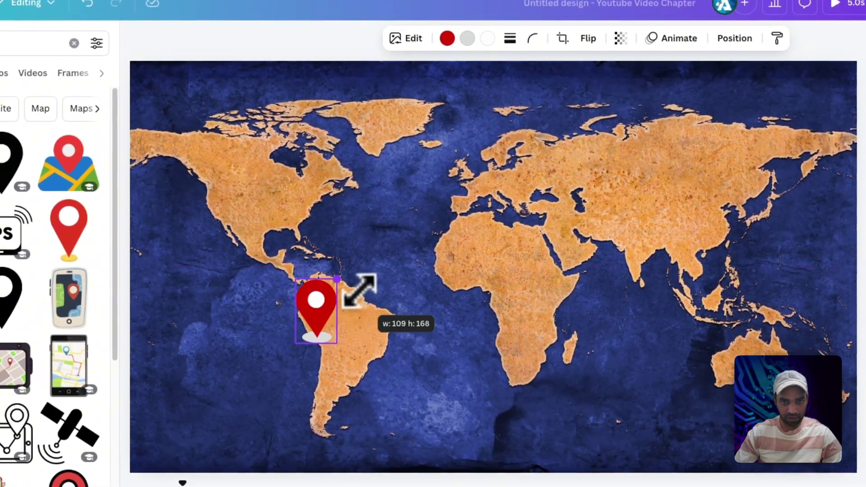
left_click_drag(315, 311, 231, 168)
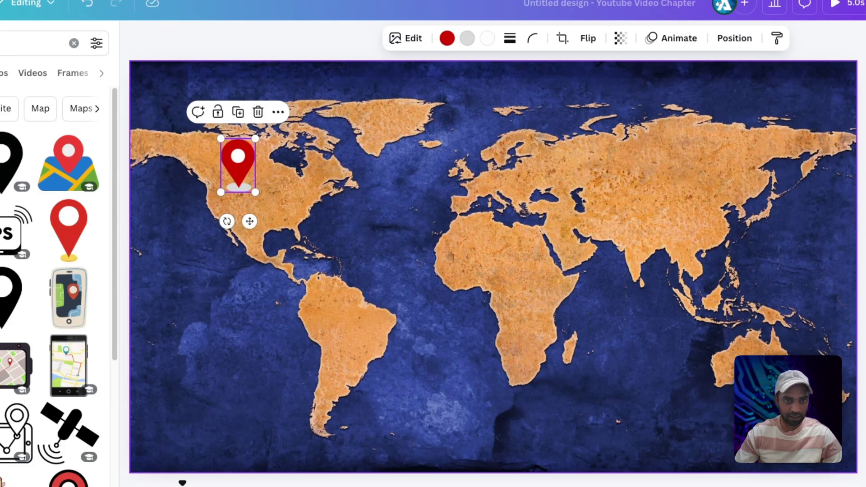
left_click_drag(246, 168, 738, 171)
Step: Add a text box between the two pins containing a long row of dashes that spans the gap
left_click(2, 169)
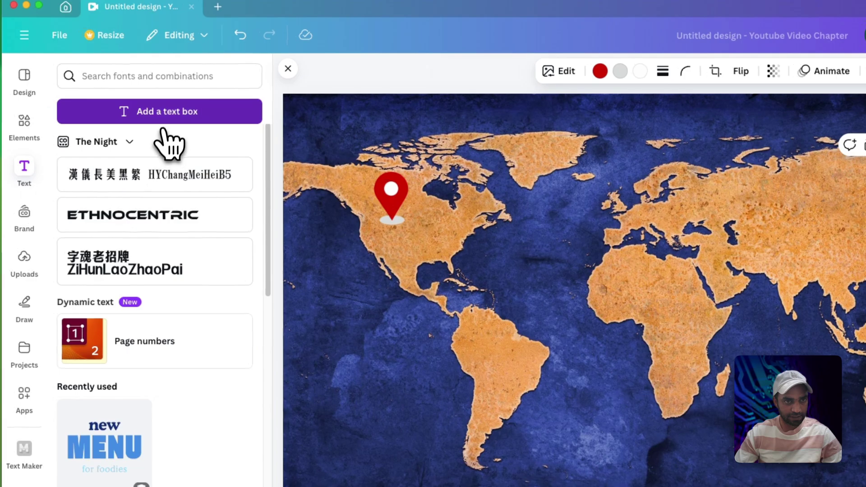
left_click(96, 109)
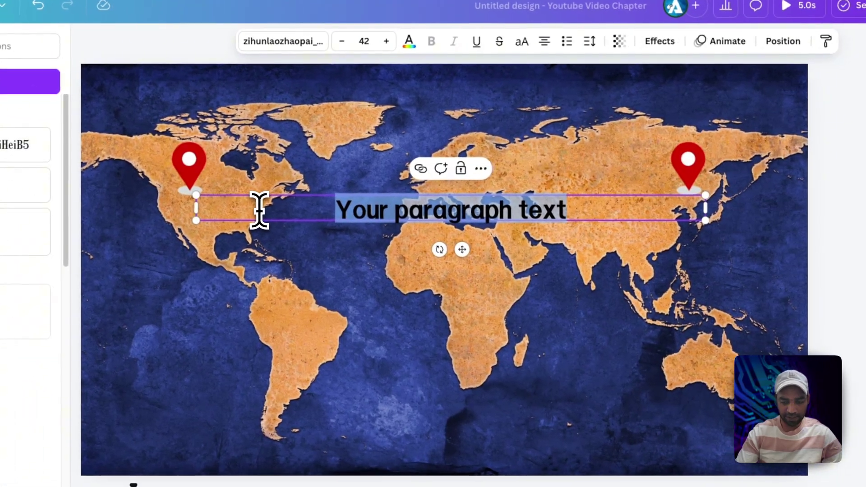
type("--------------------------------")
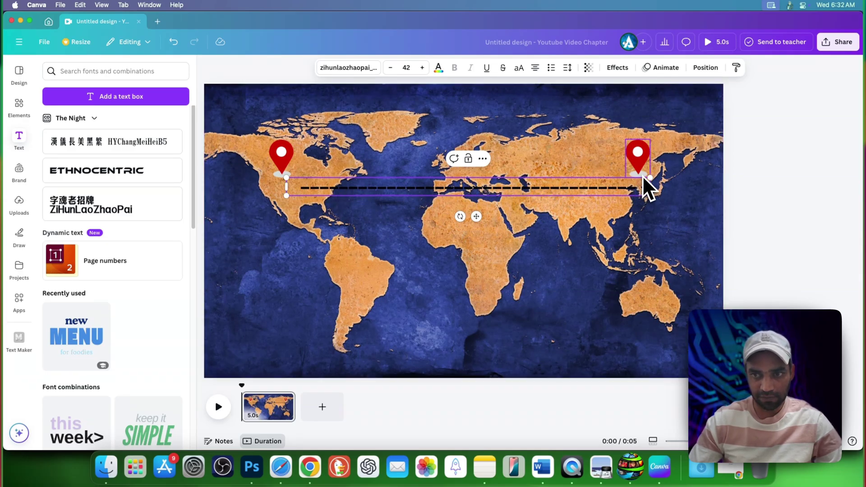
type("---")
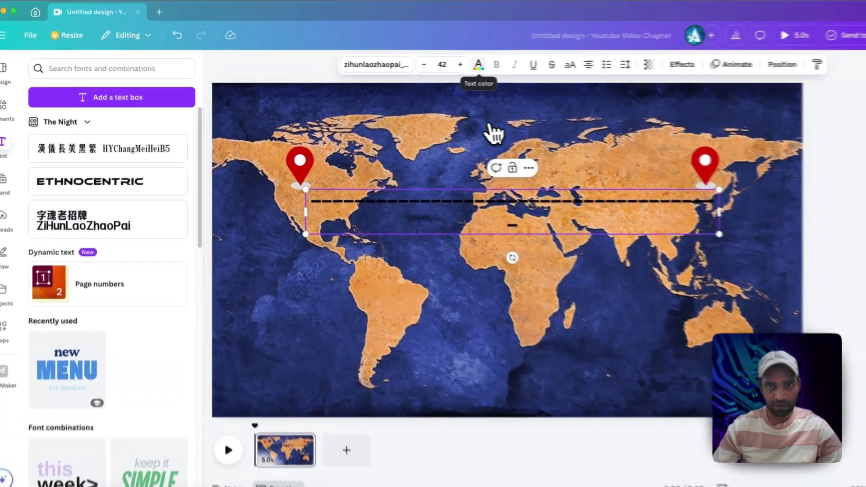
Step: Select all the dashes in the text box and set their colour to white
left_click(478, 64)
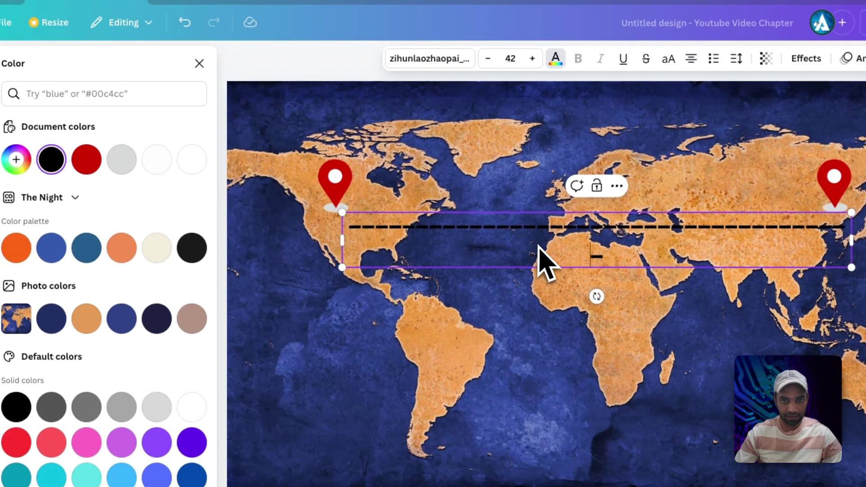
key("ctrl+a")
left_click(86, 159)
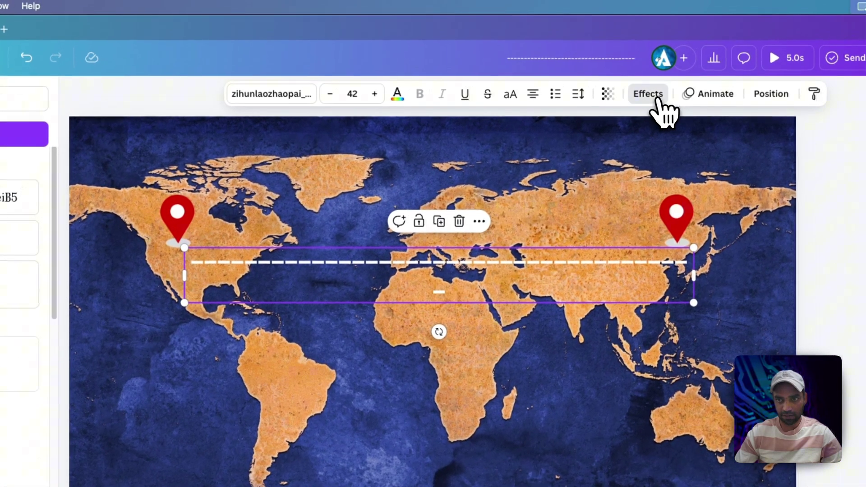
Step: Apply the curve effect to the dashed text and fit it as a downward arc connecting the two pin bases
left_click(692, 54)
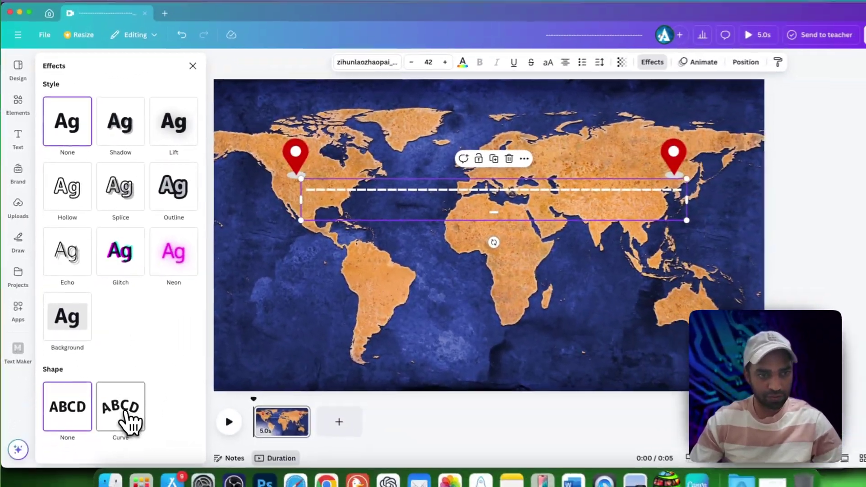
left_click(149, 478)
left_click_drag(628, 348, 421, 304)
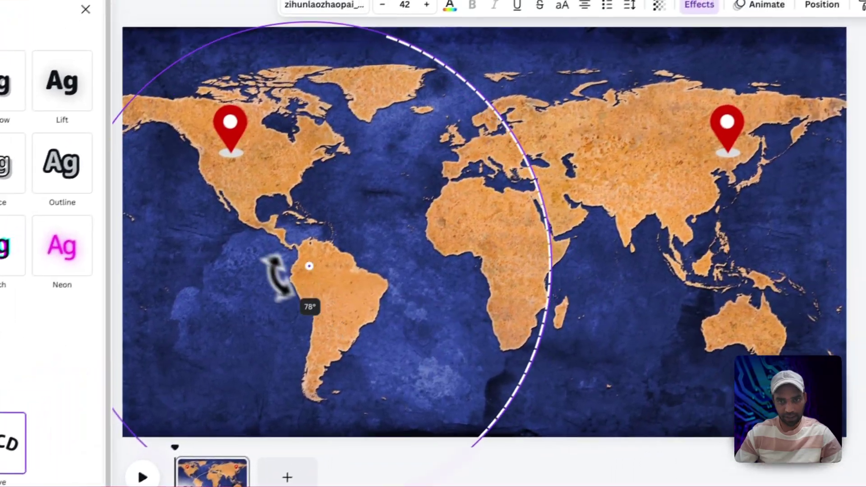
left_click_drag(276, 275, 240, 248)
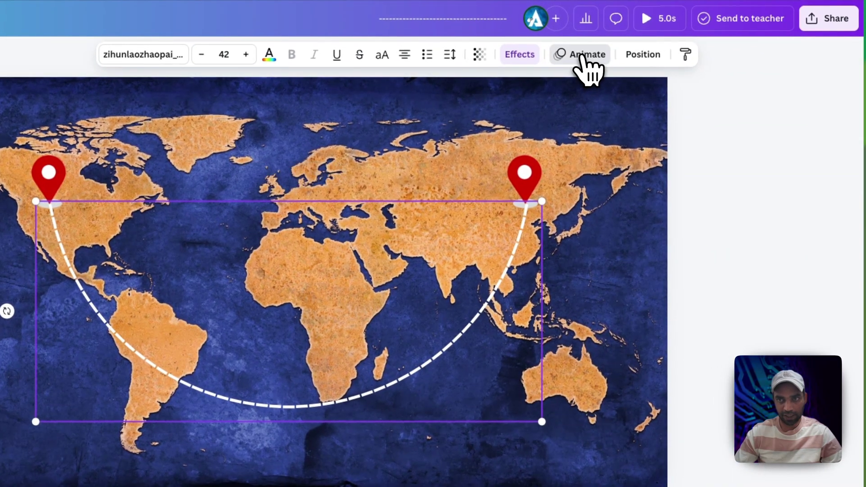
Step: Animate the curved dashed line with Wipe on enter, using the leftward direction
left_click(582, 55)
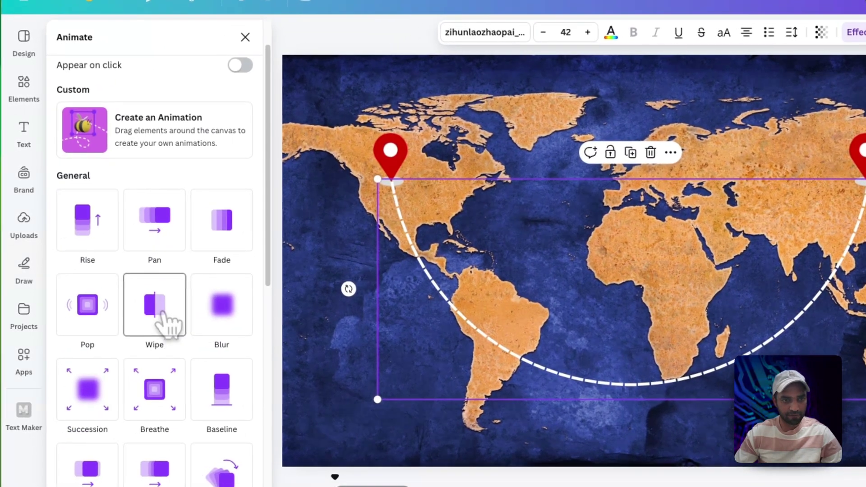
left_click(155, 304)
scroll(169, 323, "down", 3)
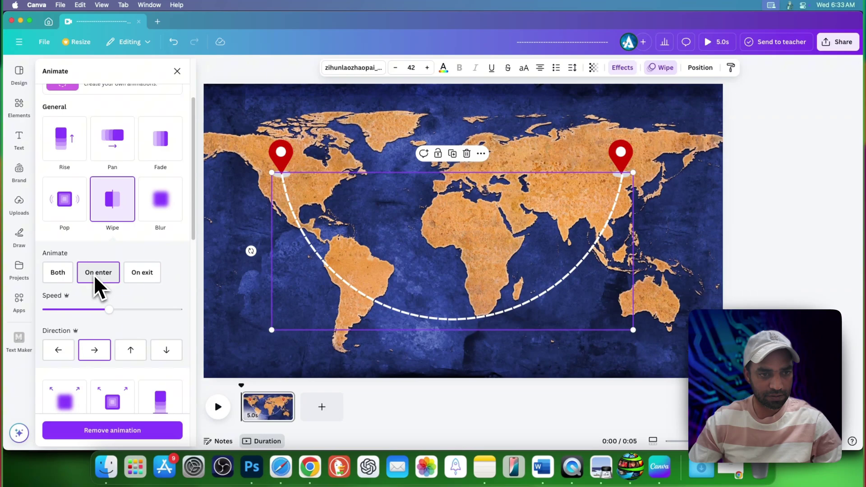
scroll(94, 274, "down", 2)
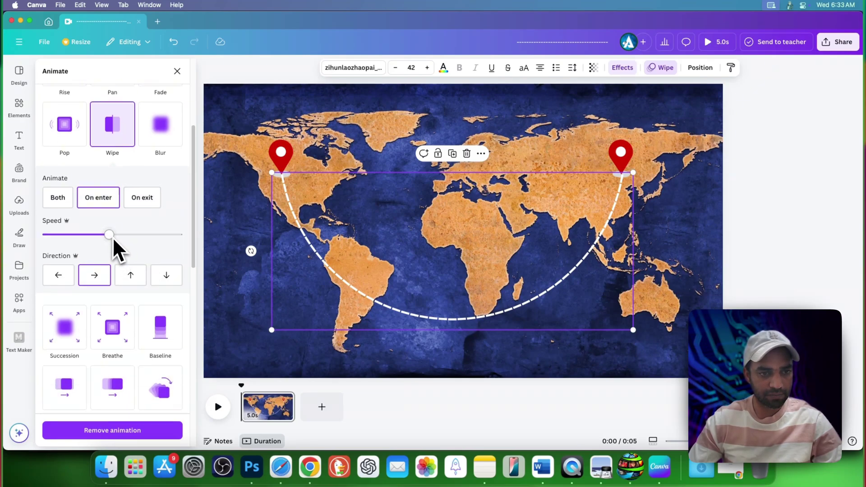
scroll(114, 237, "down", 1)
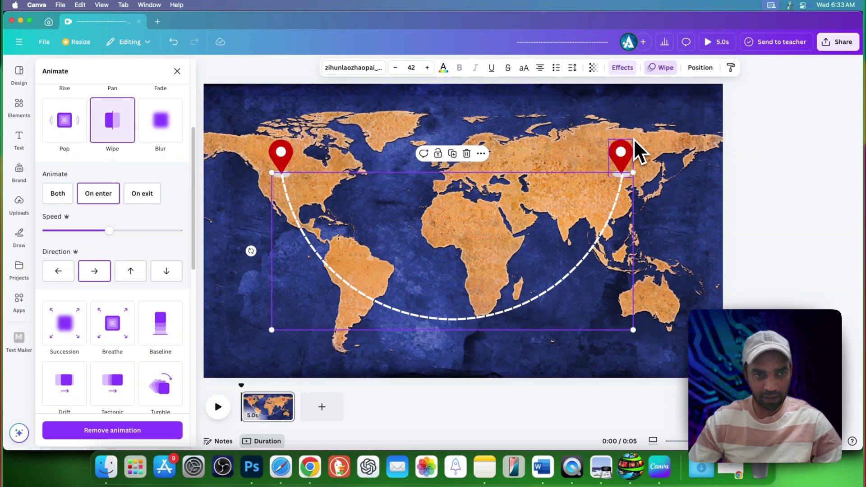
left_click(59, 271)
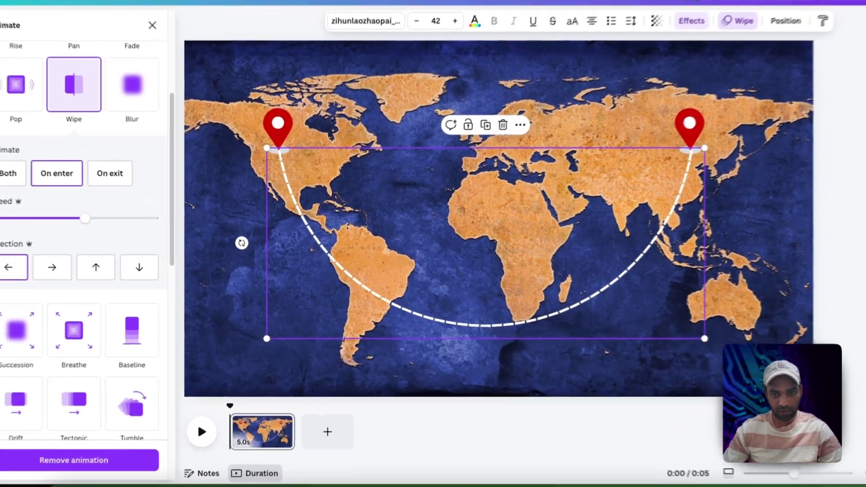
Step: Move the dashed line's layer below both pins and directly above the map
left_click(790, 18)
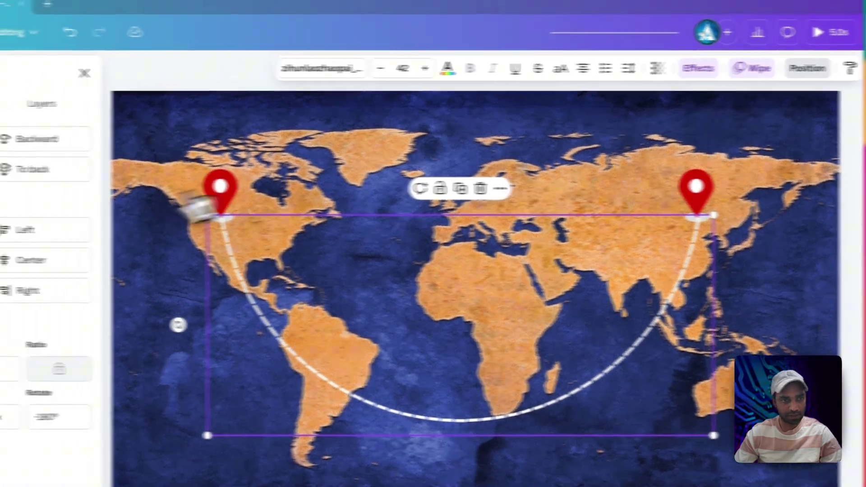
left_click(42, 104)
left_click_drag(164, 184, 160, 270)
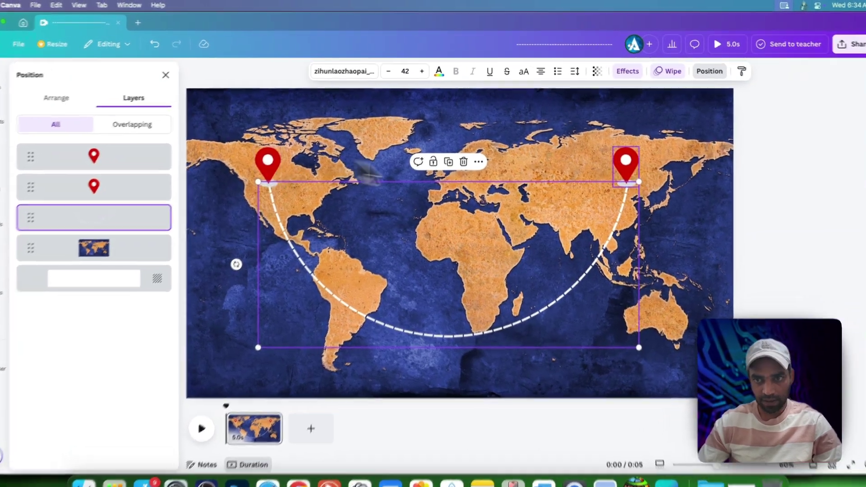
Step: Apply the Pop animation on enter to the pin over eastern Asia
left_click(632, 170)
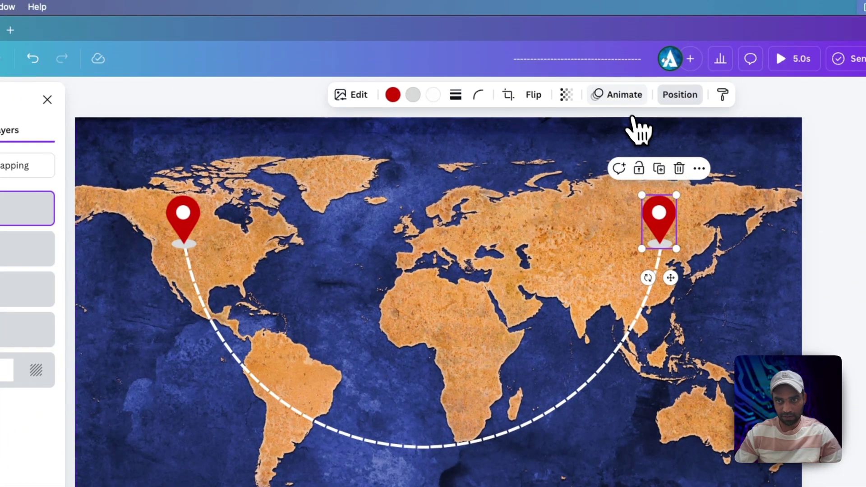
left_click(623, 95)
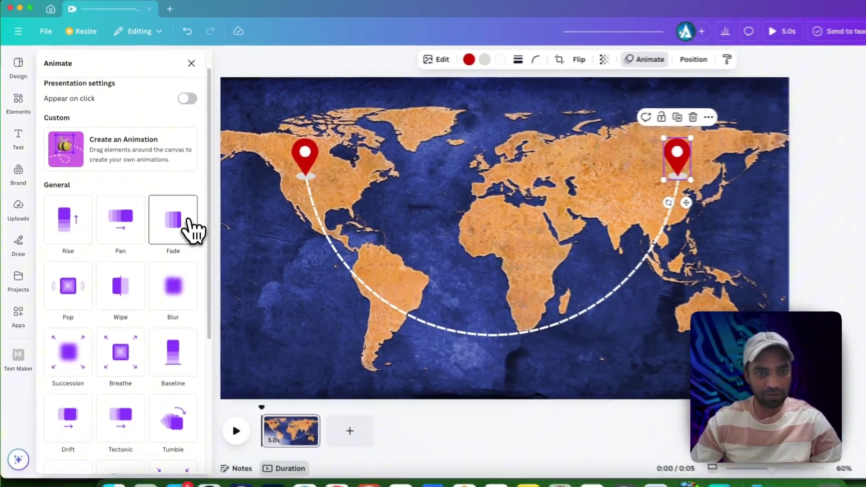
scroll(96, 263, "down", 1)
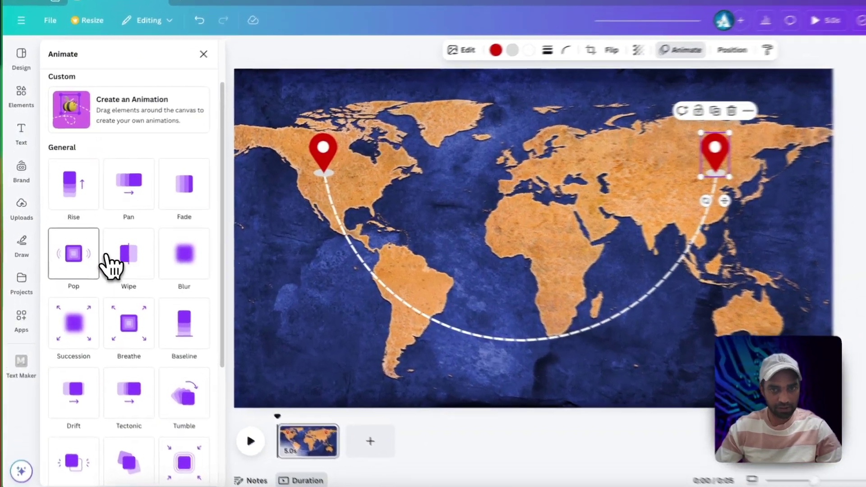
left_click(107, 266)
Step: Apply the Pop animation on enter to the pin over North America
left_click(328, 153)
left_click(75, 253)
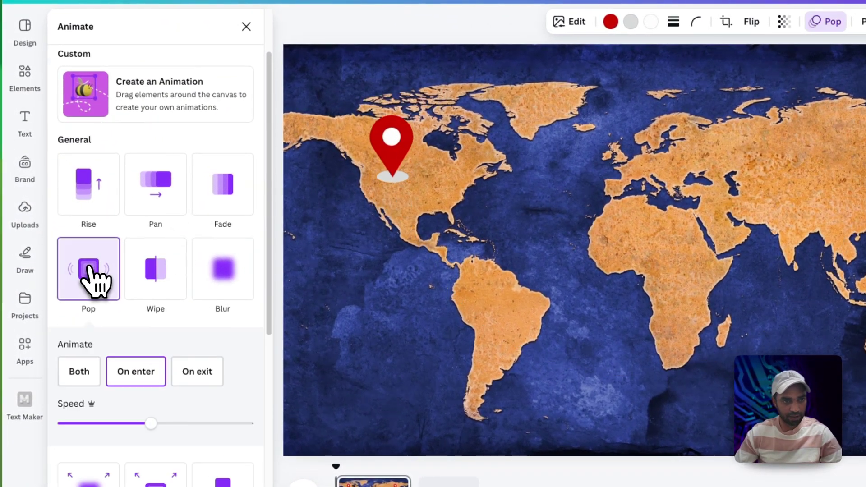
scroll(211, 250, "down", 2)
left_click(135, 275)
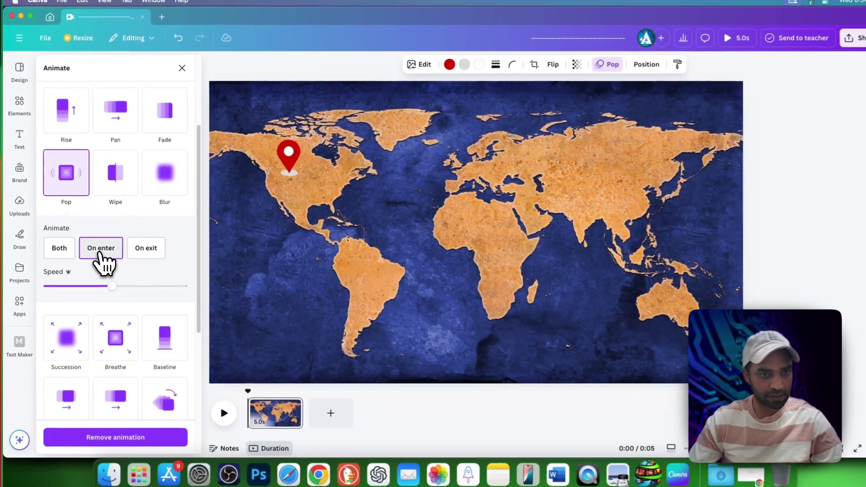
scroll(103, 260, "down", 2)
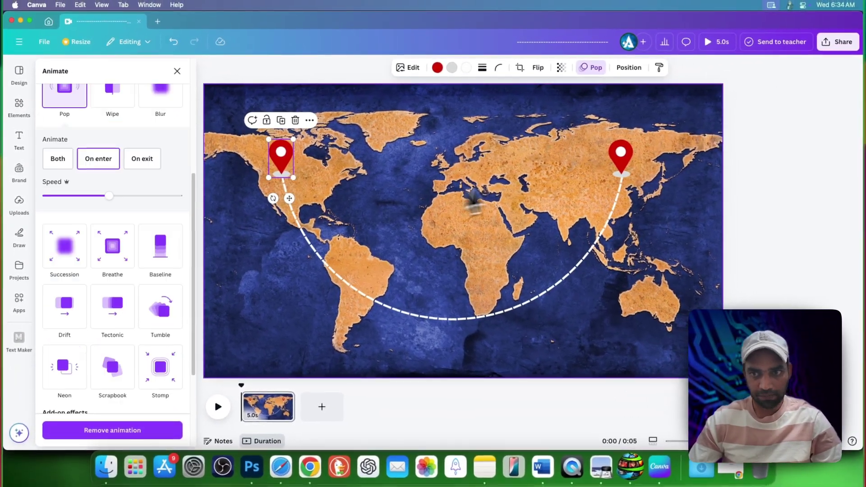
Step: Show the element timing of the eastern Asia pin and play the page to check when the dashed line reaches it
left_click(620, 156)
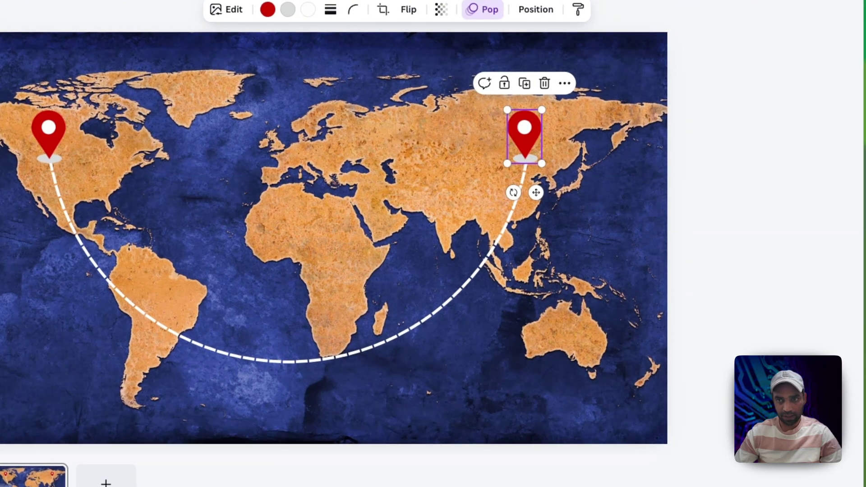
right_click(523, 131)
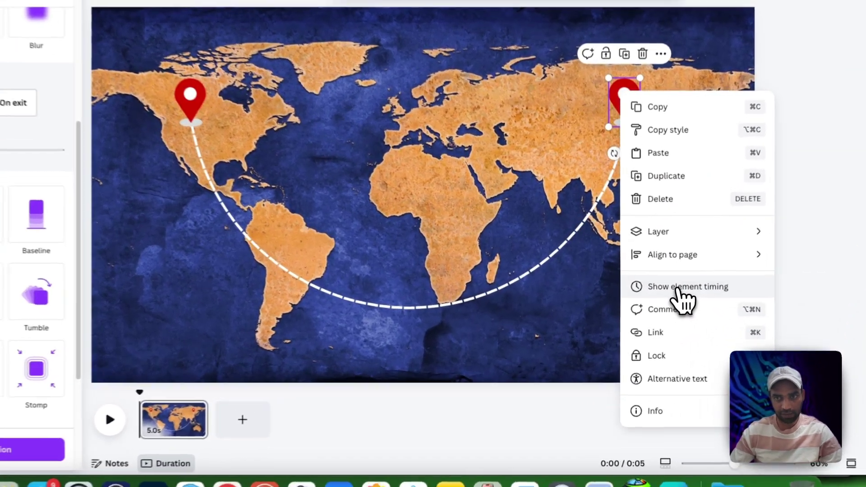
left_click(662, 304)
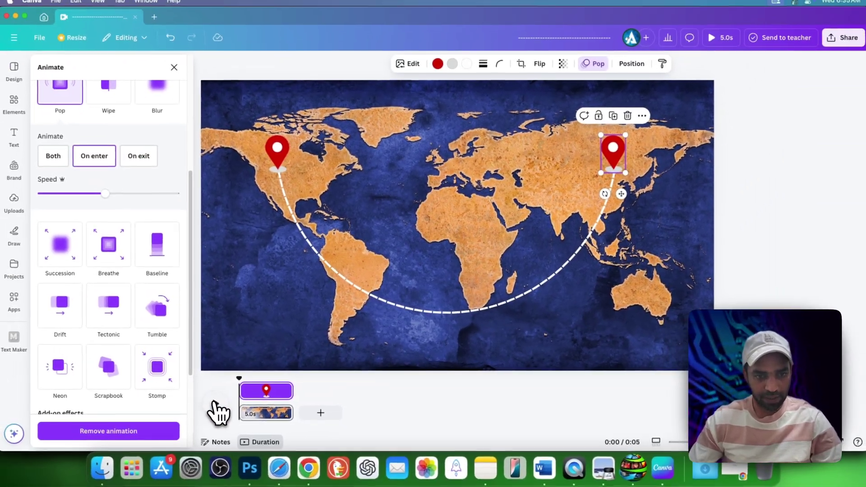
left_click(215, 402)
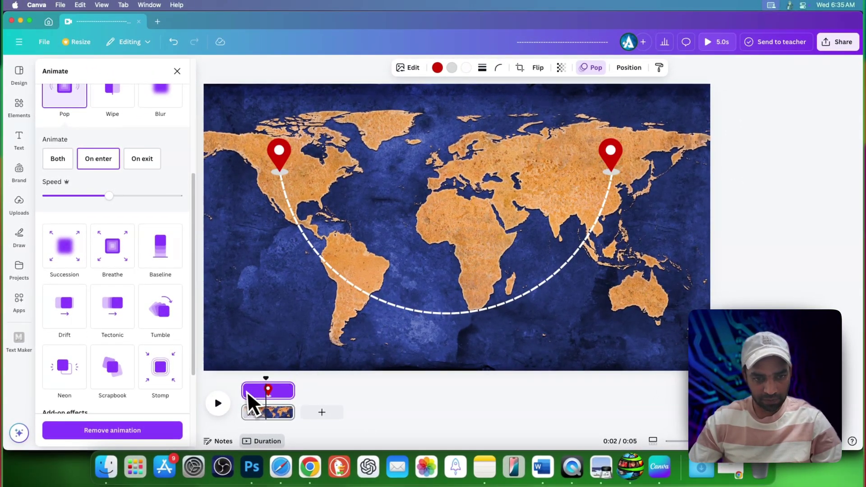
Step: Trim the start of the eastern Asia pin's timing to about 2 seconds and play back the animation
left_click_drag(247, 392, 265, 389)
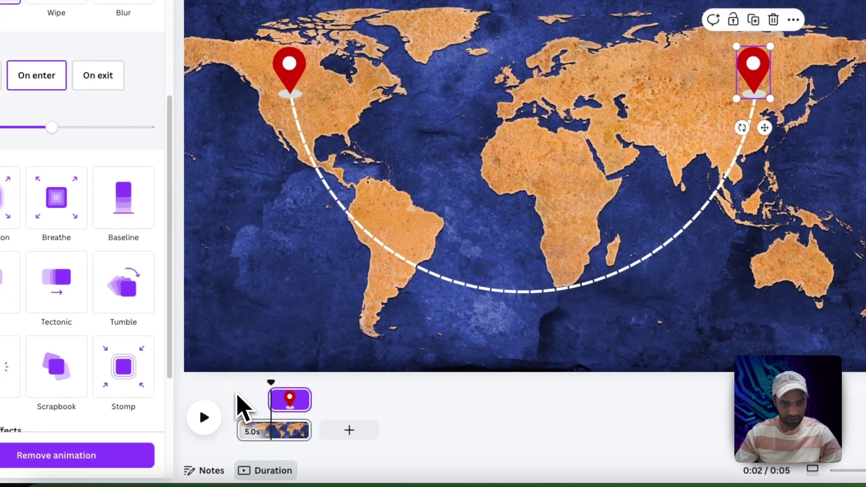
left_click(233, 395)
left_click(196, 411)
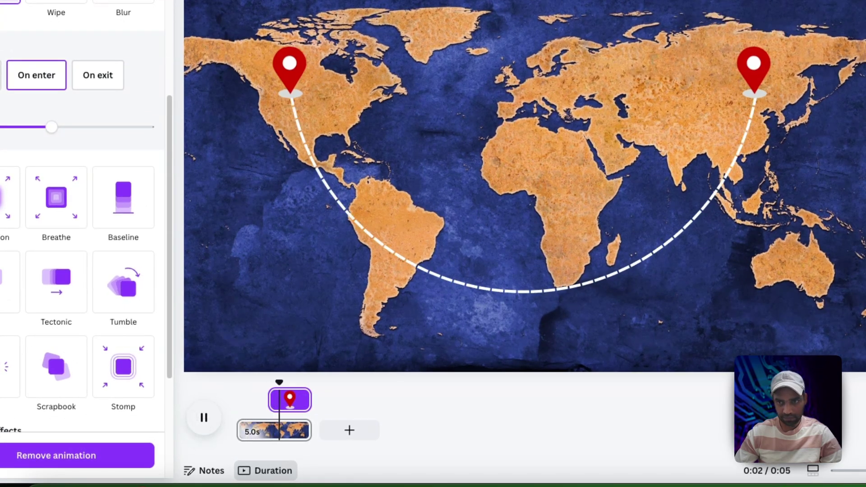
Step: Select all elements on the page, including the map, both pins and the dashed line, and group them
left_click(512, 177)
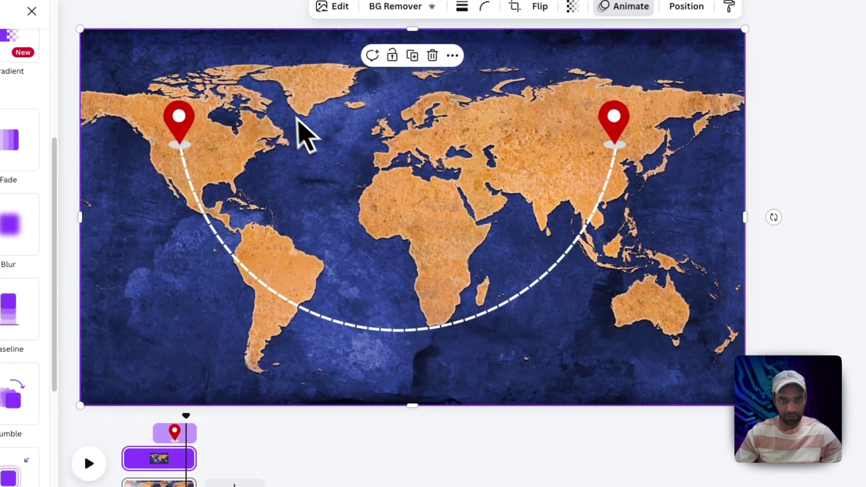
left_click(616, 128)
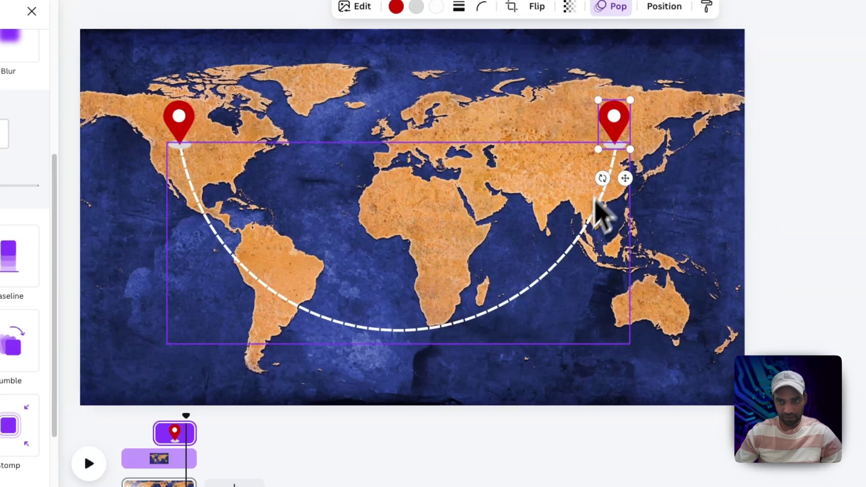
left_click(594, 208, "shift")
key("ctrl+a")
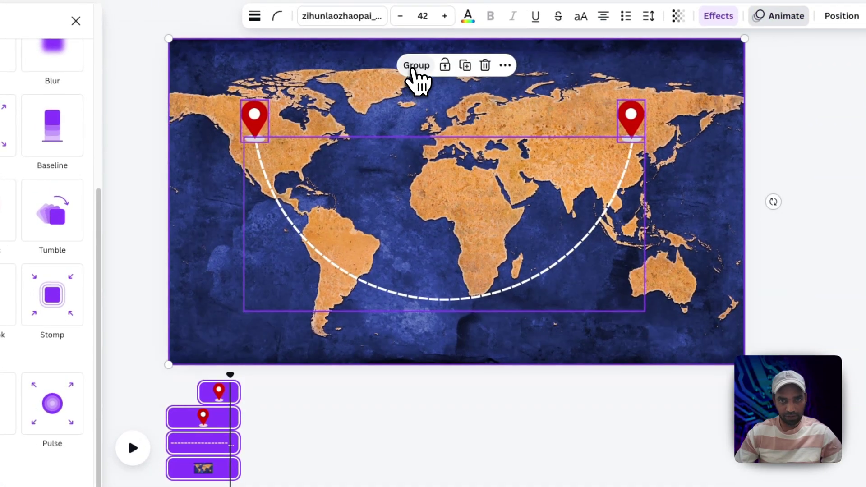
left_click(416, 66)
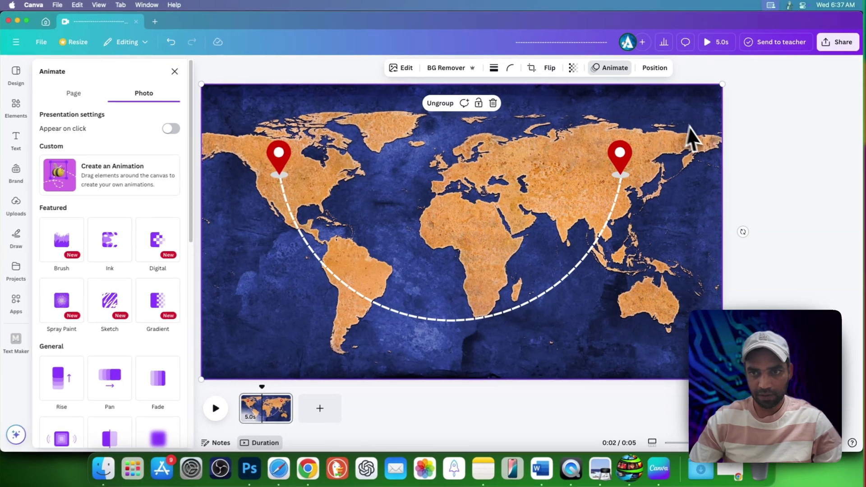
Step: Enlarge the grouped map so it extends past the page edges and play back the page
left_click(526, 179)
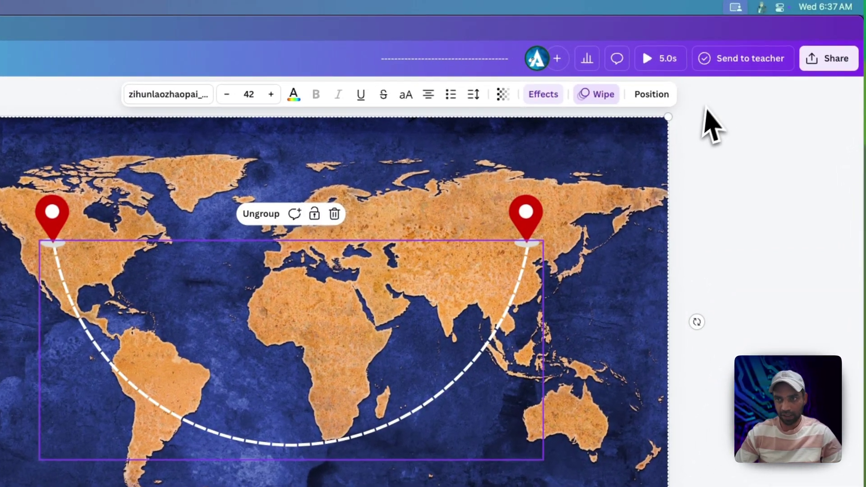
left_click_drag(672, 115, 787, 50)
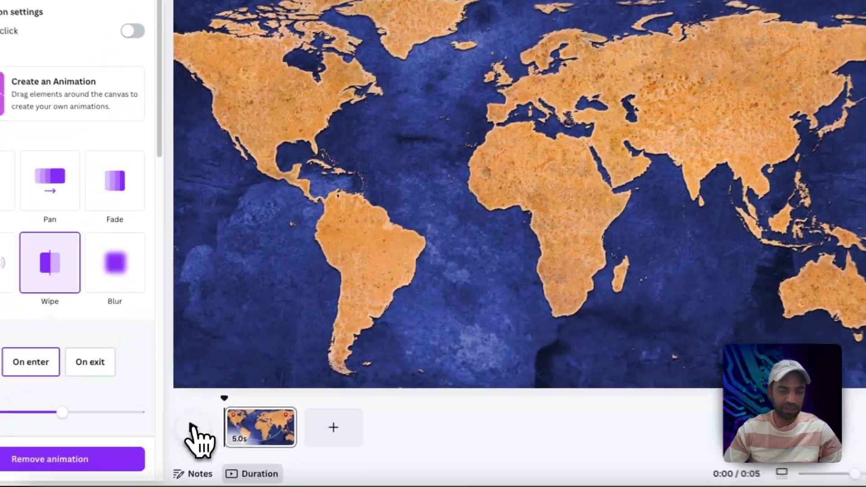
left_click(153, 453)
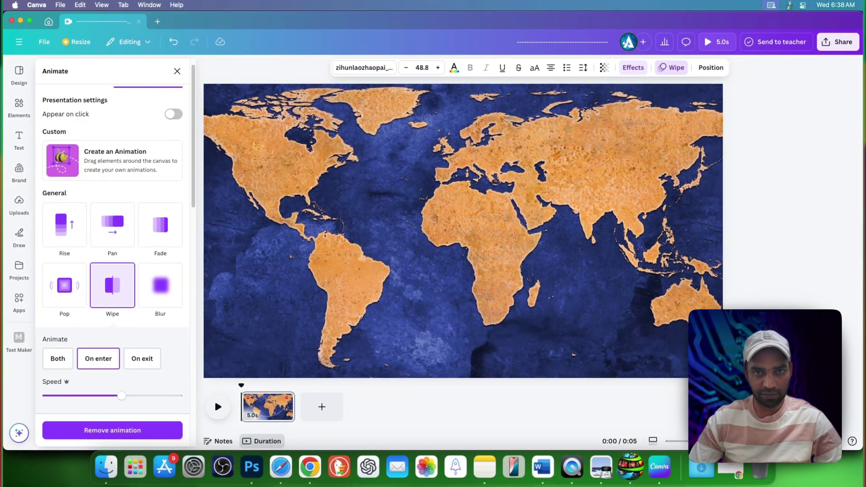
left_click(218, 407)
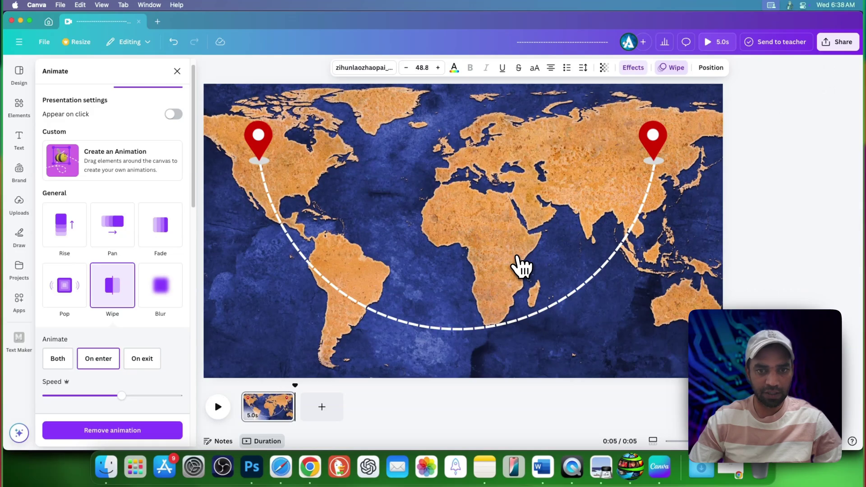
Step: Download the design as an MP4 video in 1080p (HD) quality
left_click(837, 42)
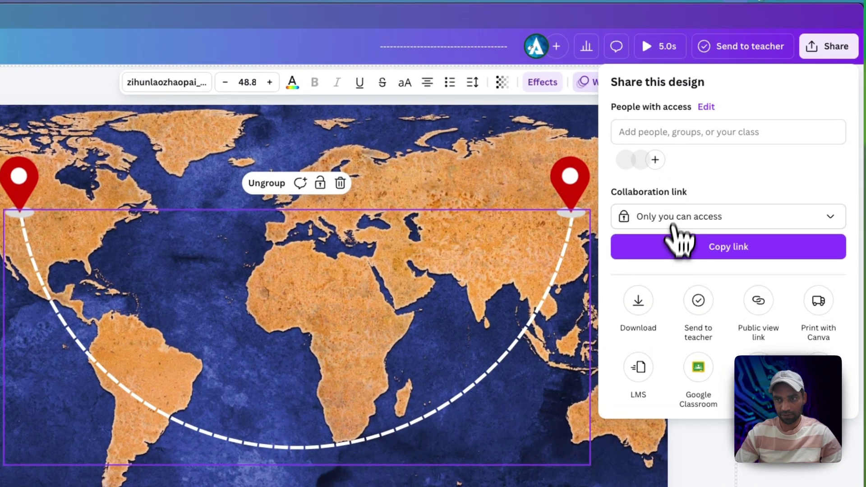
left_click(658, 280)
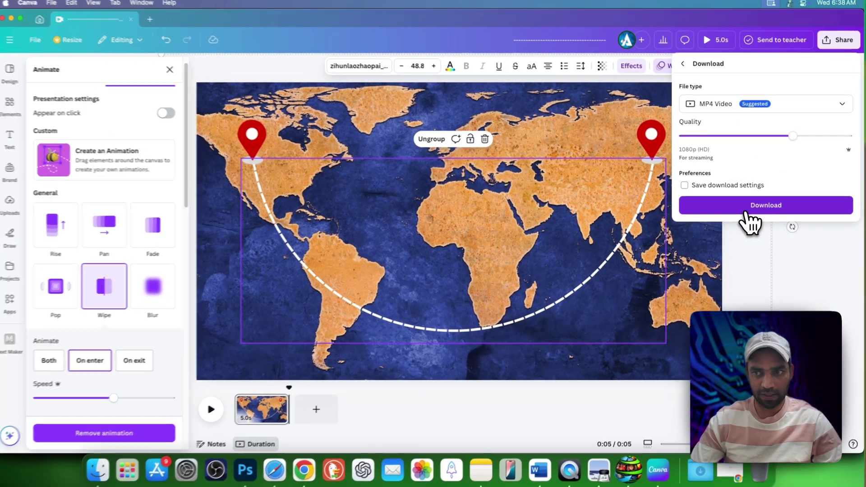
left_click(746, 209)
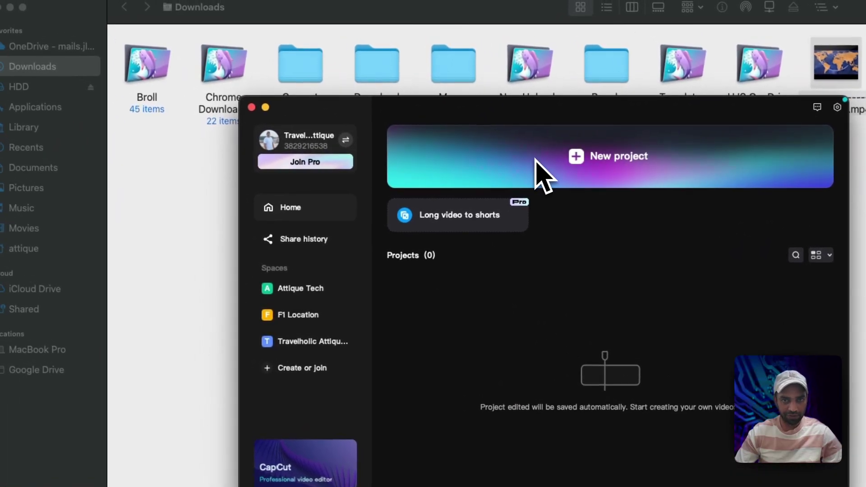
Step: Switch to CapCut and set up a new project with the downloaded map MP4 imported and placed on the timeline
left_click(536, 160)
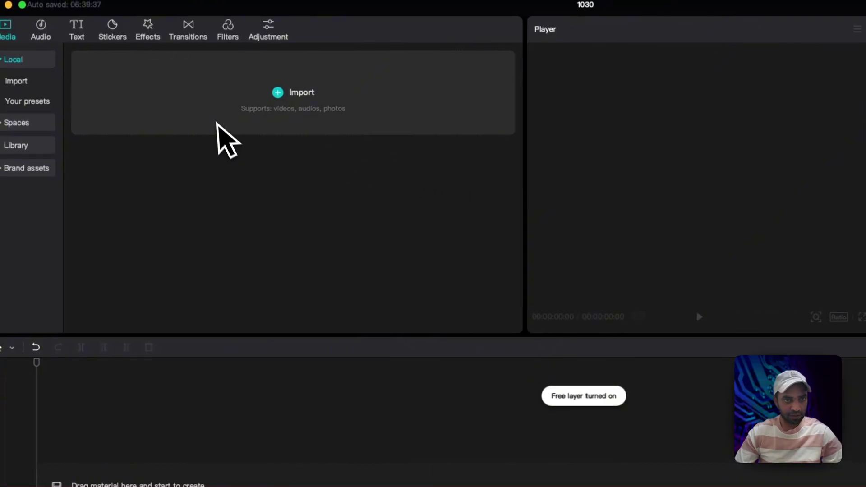
left_click(377, 132)
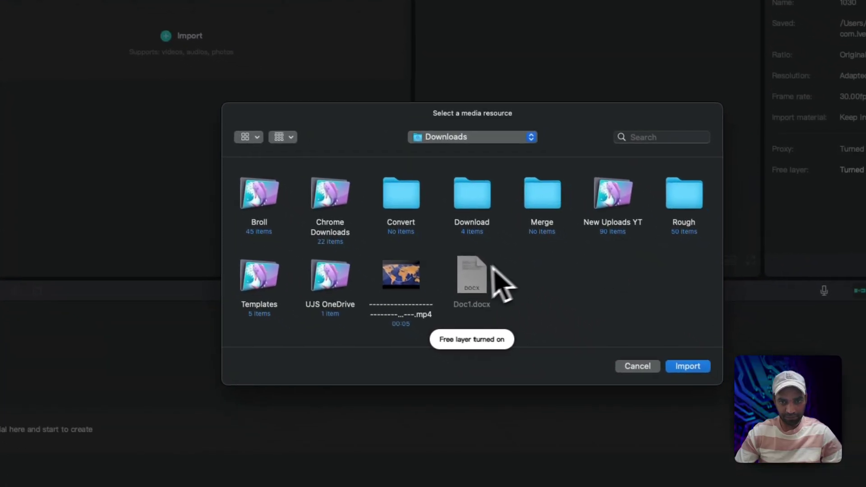
double_click(401, 274)
left_click_drag(112, 77, 117, 392)
Step: At 00:00:00:03, enlarge the map clip and reposition it to frame the pin over North America
left_click(124, 394)
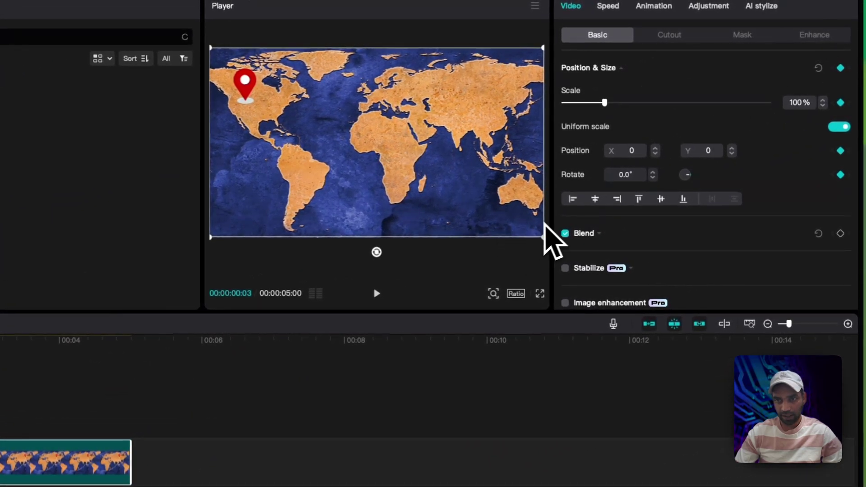
left_click_drag(543, 238, 776, 317)
left_click_drag(348, 137, 549, 202)
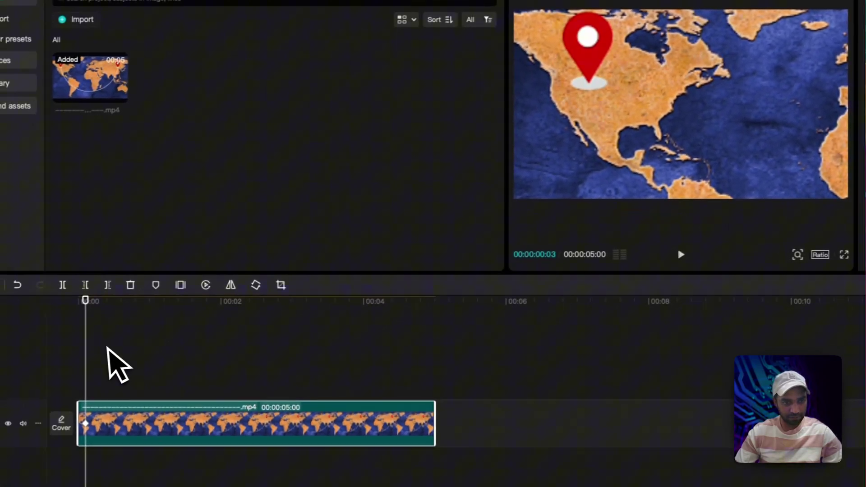
Step: Reposition the enlarged clip at successive times from 00:00:00:20 to 00:00:02:11 so the view follows the dashed line towards Asia
left_click(130, 374)
left_click_drag(130, 374, 144, 375)
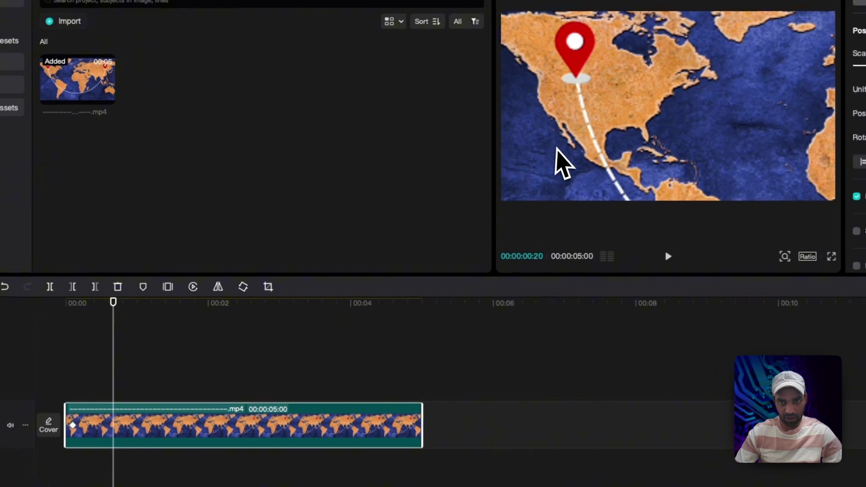
left_click_drag(586, 145, 578, 83)
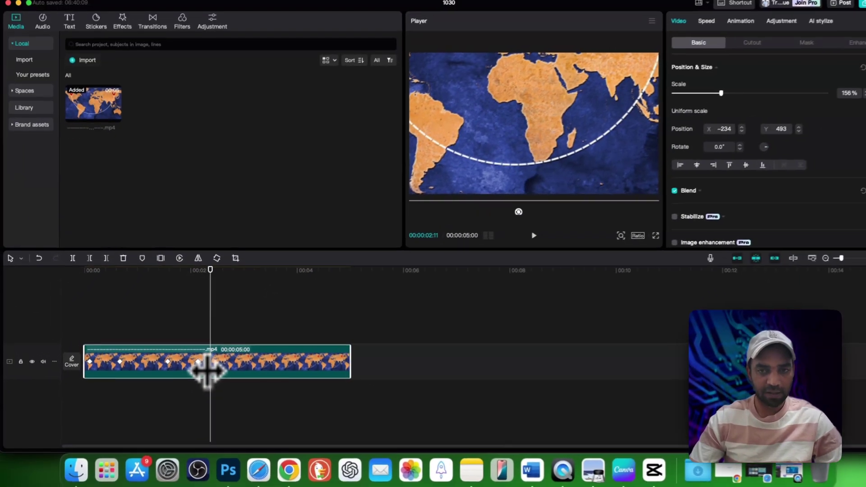
left_click_drag(721, 93, 716, 94)
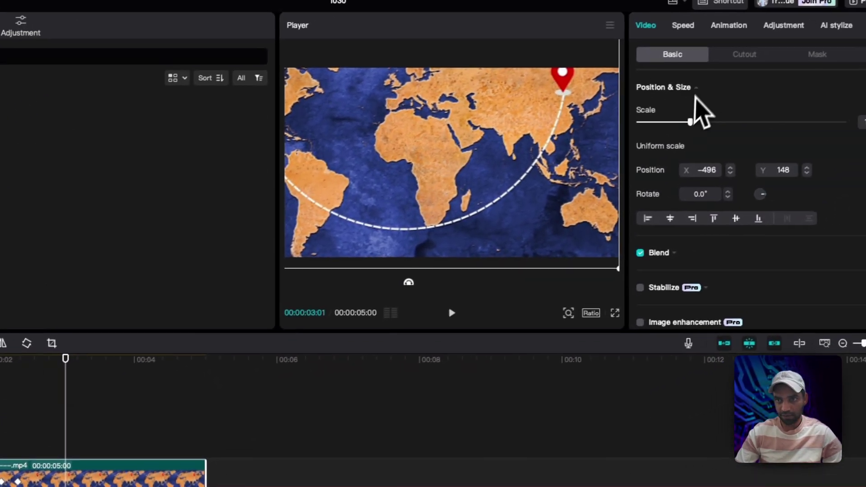
Step: At 00:00:03:12, scale the clip back down and recentre it at position 0, 0 to frame the whole map
left_click_drag(789, 68, 829, 68)
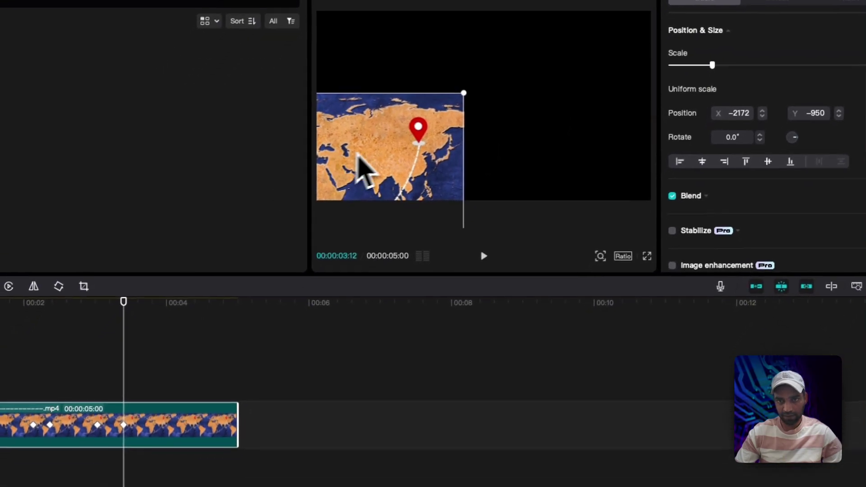
left_click_drag(359, 163, 556, 95)
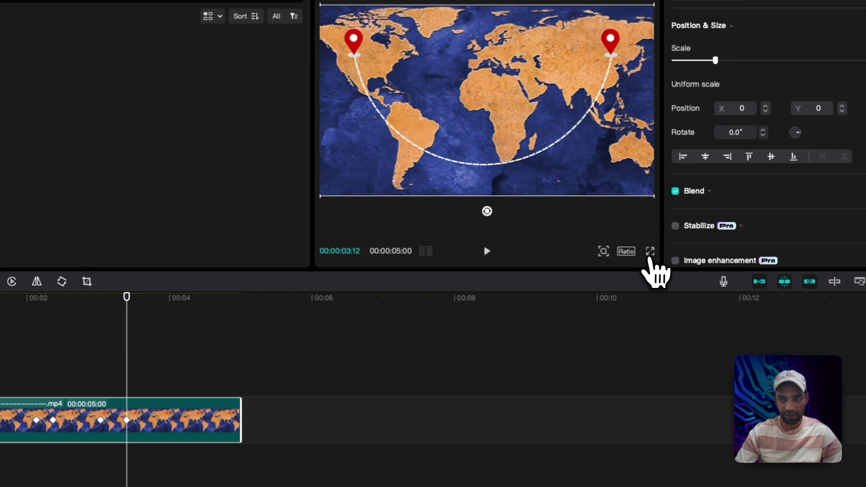
Step: Review the camera movement full screen, play the finished map video in QuickTime Player and close it
left_click(650, 251)
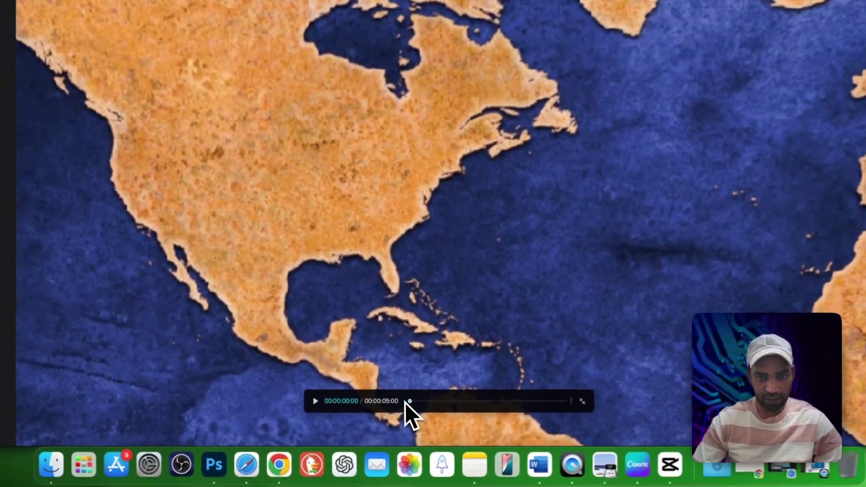
key("space")
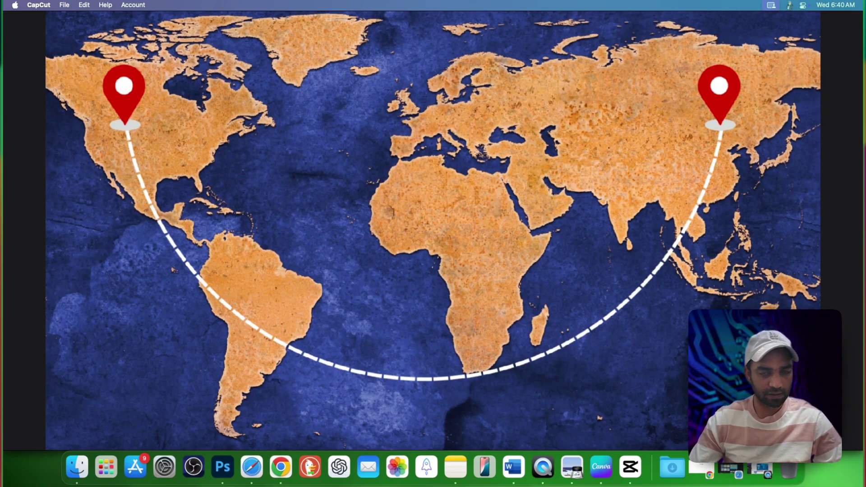
mouse_move(291, 221)
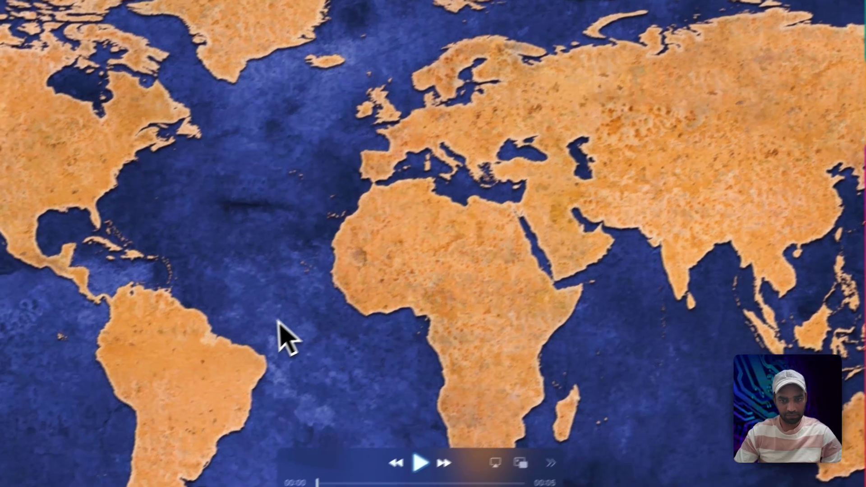
key("space")
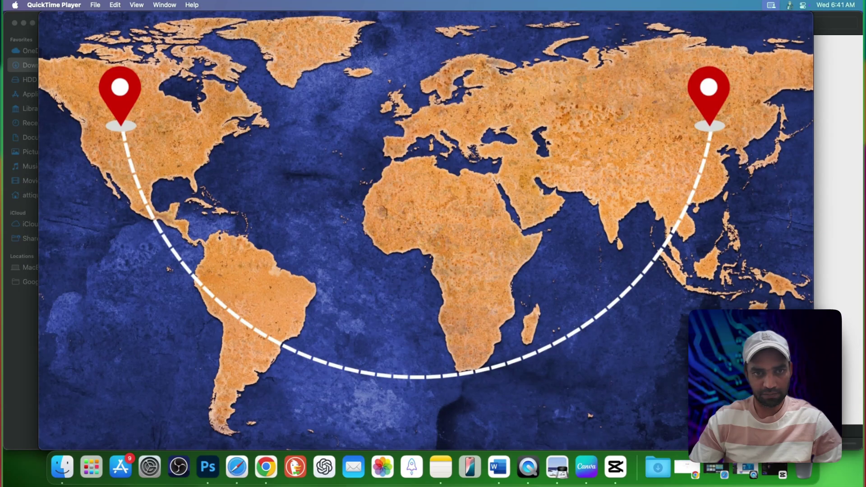
key("super+w")
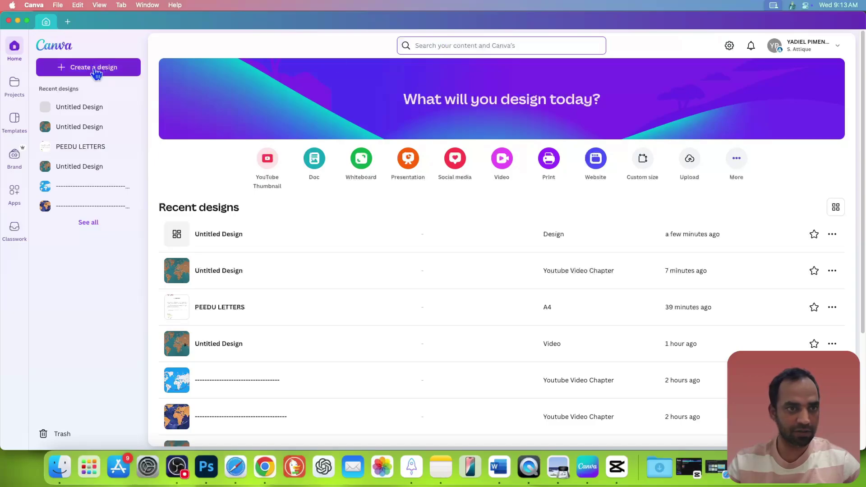
Step: Switch back to Canva, search the design types for "youtube video" and create a blank Youtube Video Chapter design
left_click(71, 69)
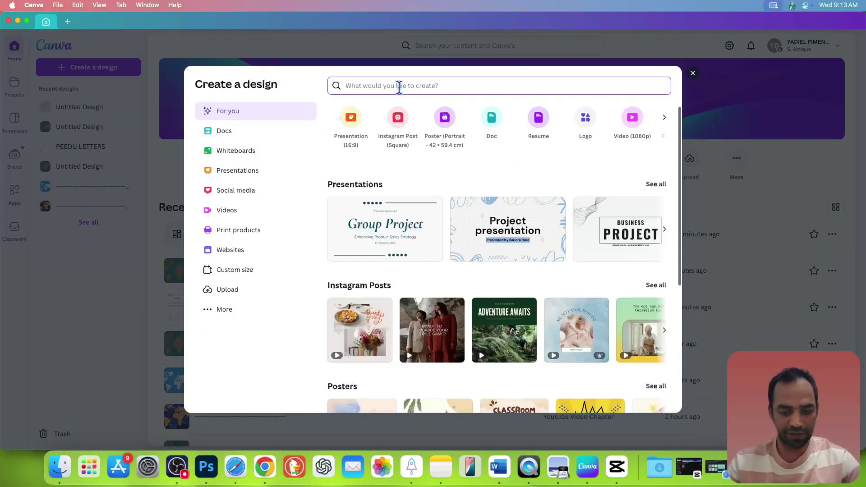
type("youtu")
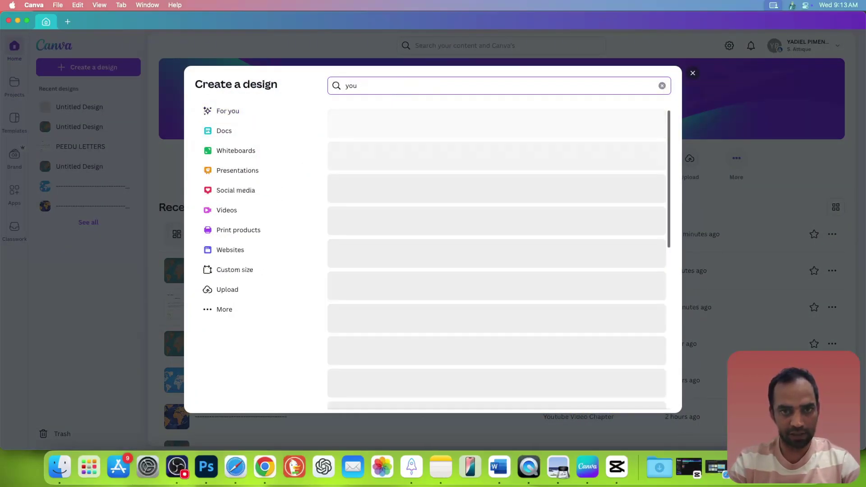
type("be video")
left_click(334, 186)
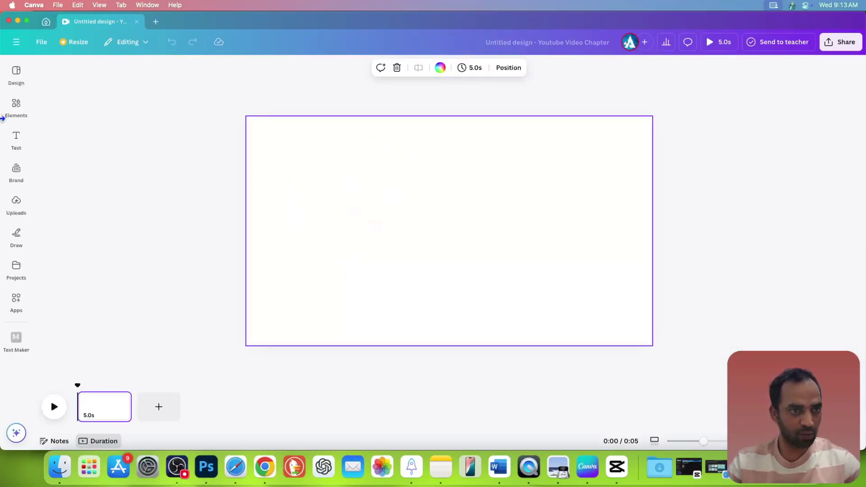
Step: Search the elements for "world map with countries" and limit the results to photos
left_click(16, 116)
left_click(89, 71)
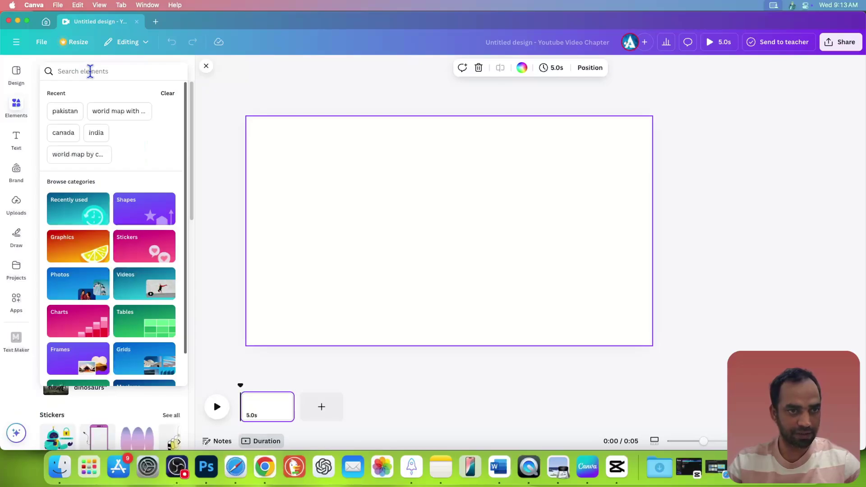
type("world map with countries")
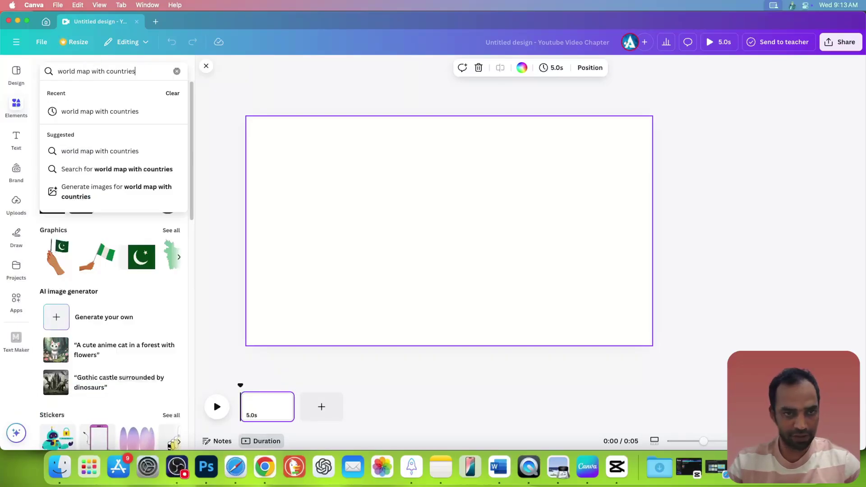
key("Return")
left_click(104, 92)
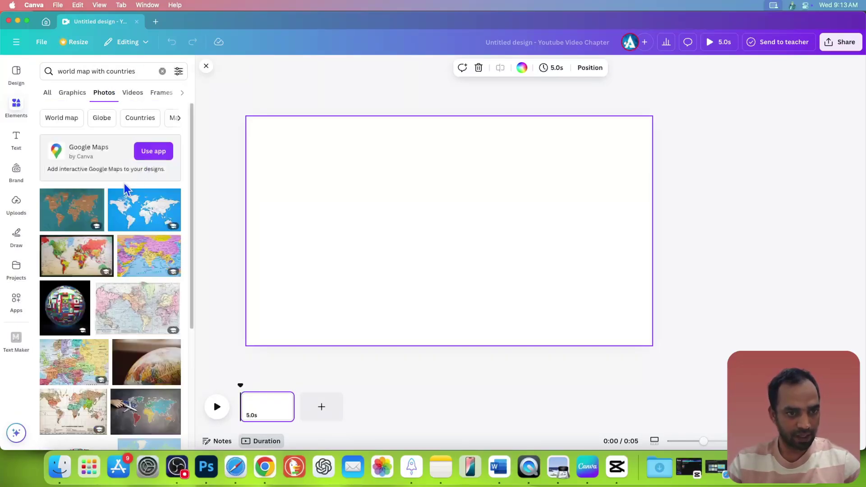
Step: Add the teal world map photo with brown labelled countries and enlarge it to fill the page
scroll(126, 189, "down", 1)
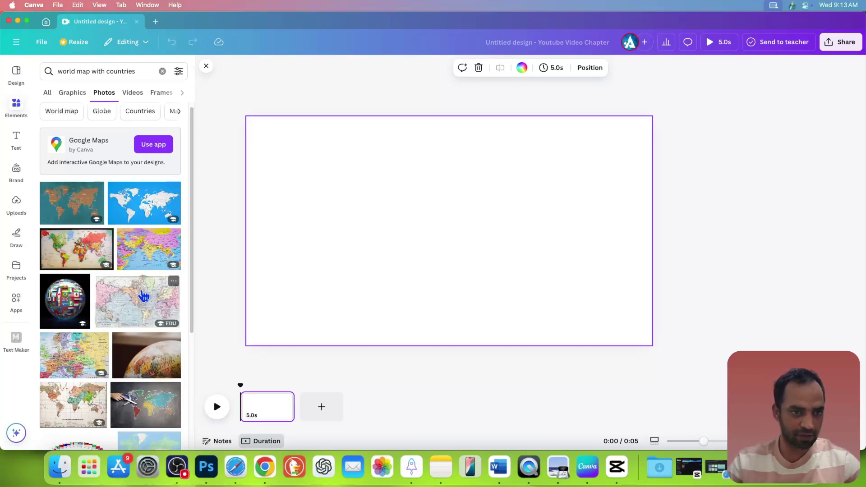
left_click_drag(84, 210, 327, 164)
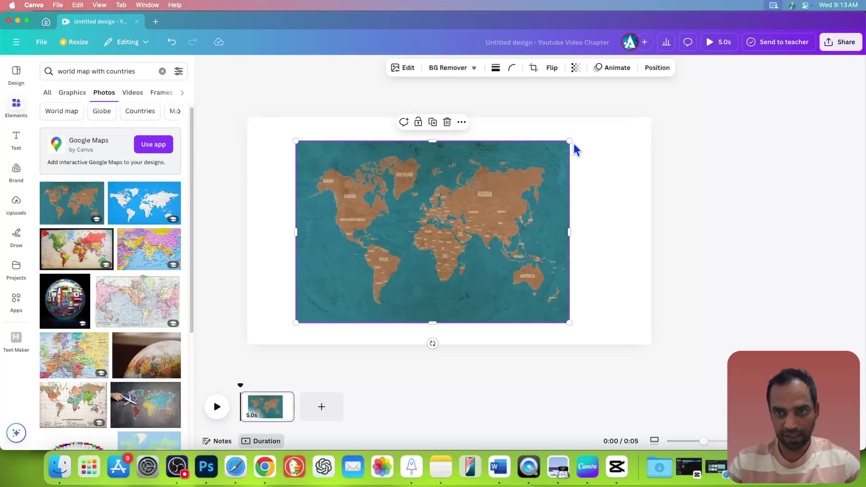
left_click_drag(570, 141, 661, 118)
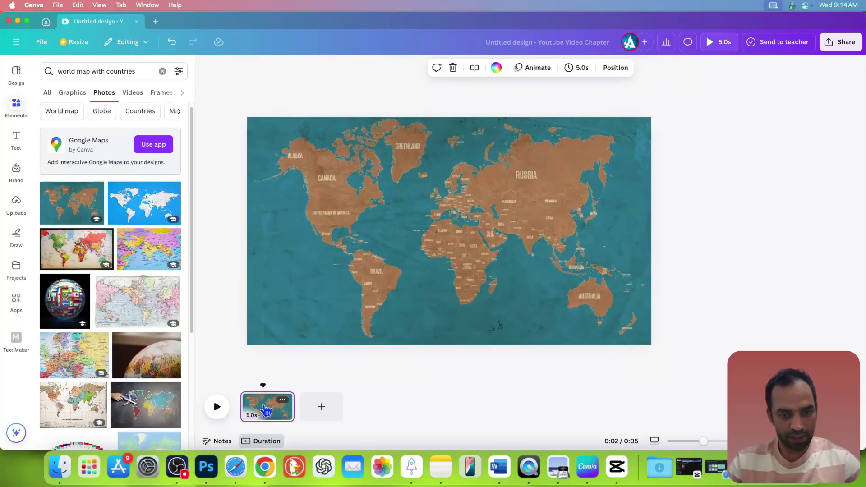
Step: Duplicate the map page and select the second copy
right_click(266, 411)
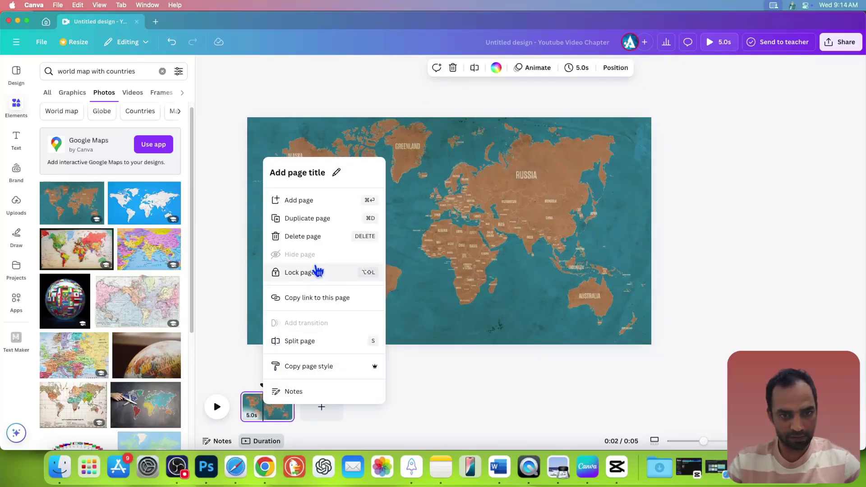
left_click(309, 218)
left_click(321, 409)
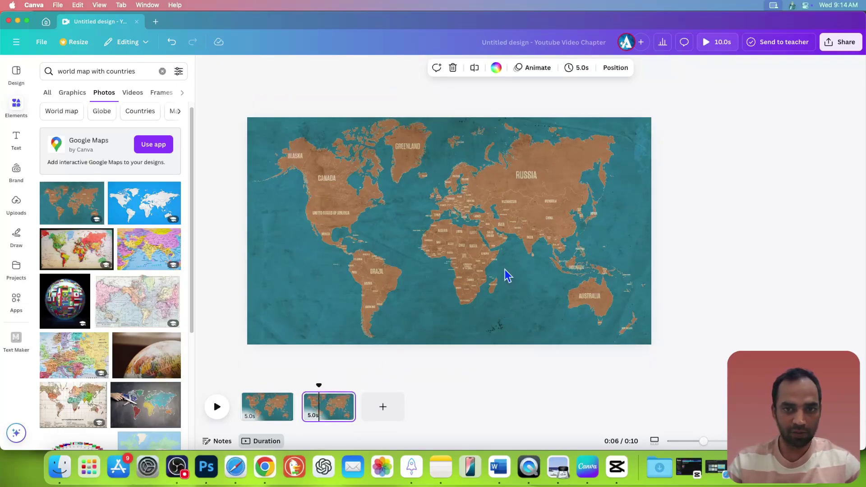
Step: Enlarge and reposition the map on the second page to frame Pakistan, Iran and Afghanistan closely
left_click(478, 274)
left_click_drag(651, 365, 826, 483)
left_click_drag(574, 270, 414, 169)
left_click_drag(666, 381, 728, 421)
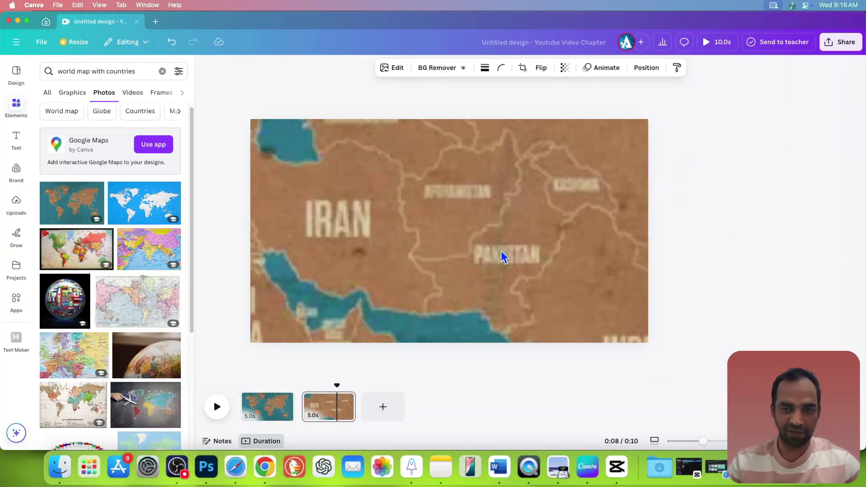
Step: Search the graphics for "pakistan" and add the purple Pakistan map shape to the second page
mouse_move(702, 441)
left_mouse_down()
mouse_move(678, 442)
mouse_move(708, 442)
left_mouse_up()
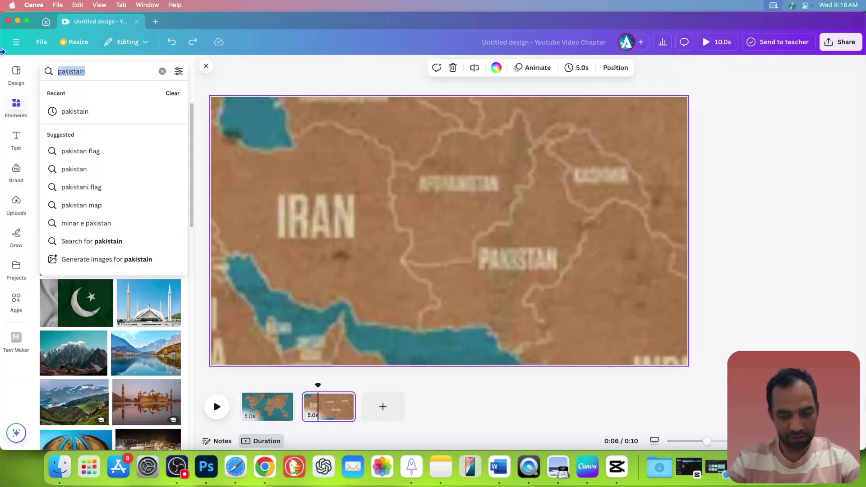
type("pakistan")
key("Return")
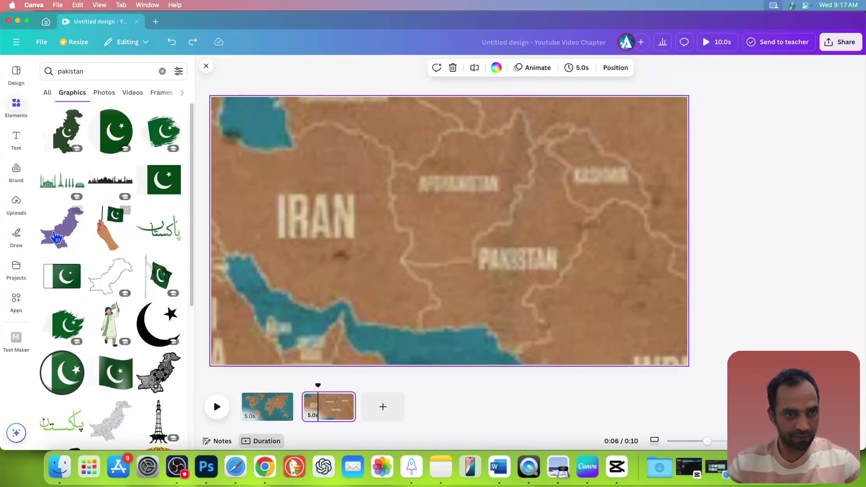
left_click_drag(54, 237, 440, 221)
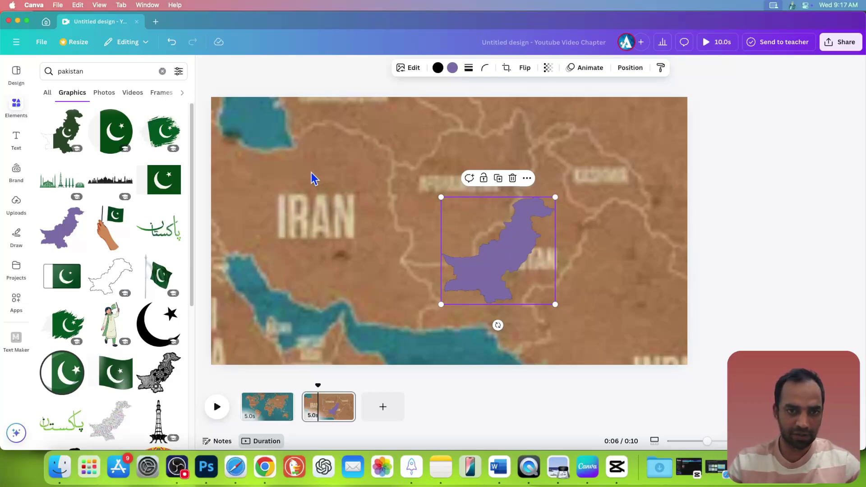
Step: Enlarge, rotate and position the purple Pakistan shape so it covers Pakistan's outline on the map
left_click(324, 177)
left_click(505, 254)
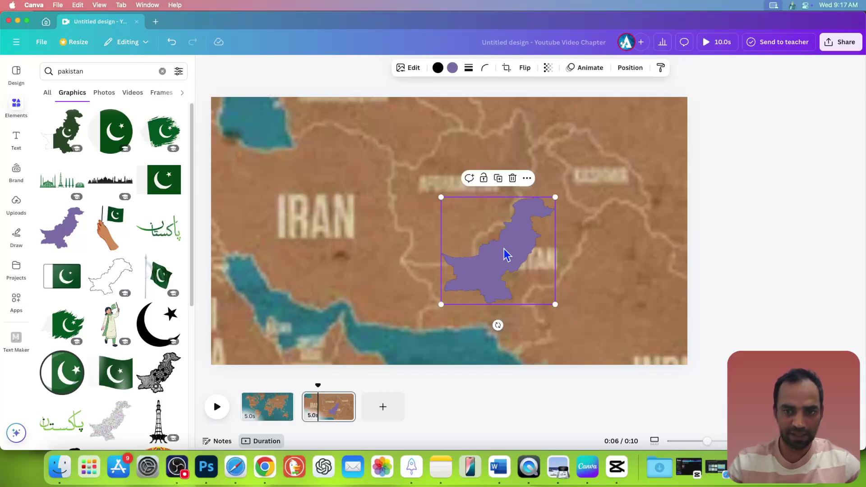
left_click_drag(553, 195, 630, 130)
left_click_drag(551, 218, 518, 254)
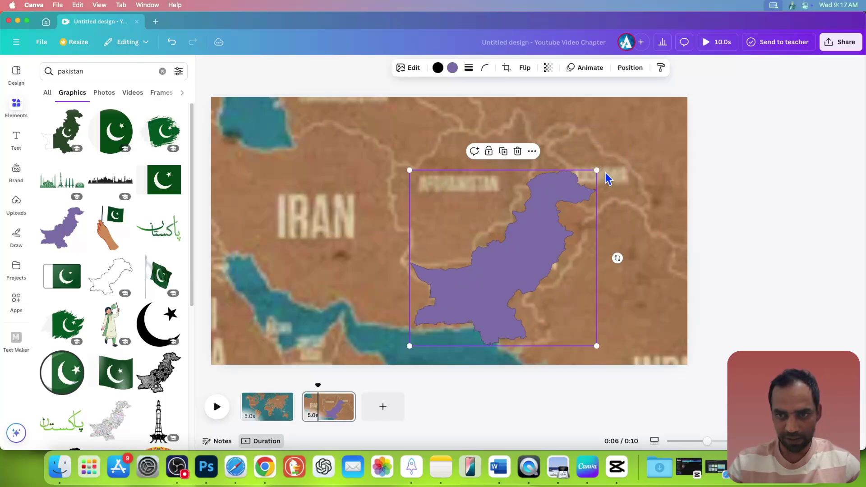
left_click_drag(597, 170, 639, 129)
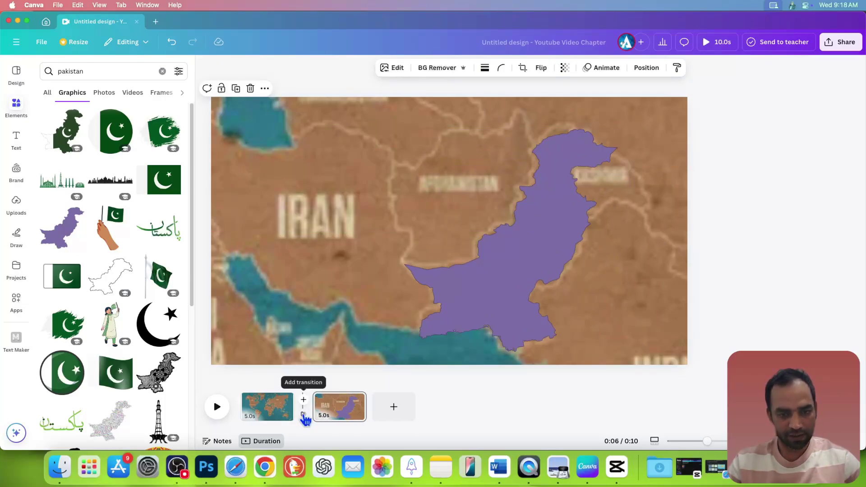
Step: Add a Match & Move transition between the first and second pages and extend it to the maximum duration
left_click(303, 414)
left_click(66, 241)
left_click_drag(64, 308, 197, 311)
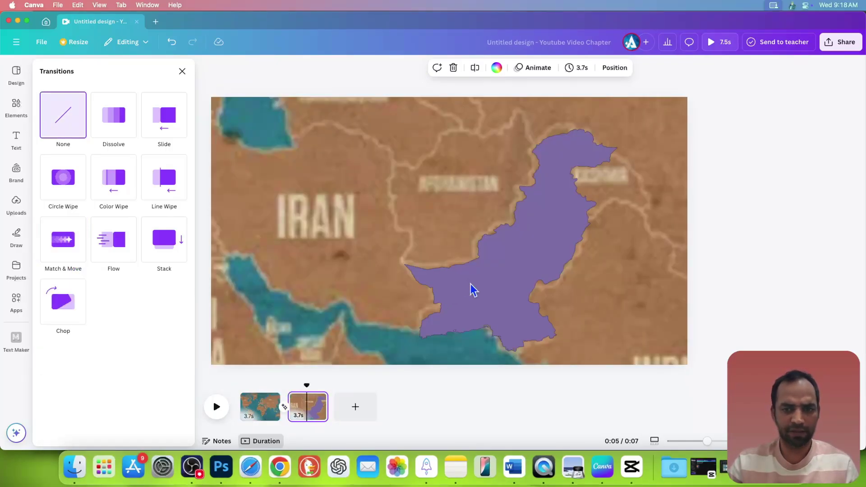
Step: Scale down the second page's map and Pakistan shape together and recentre them to include Saudi Arabia and India
left_click(470, 289)
left_click(307, 169)
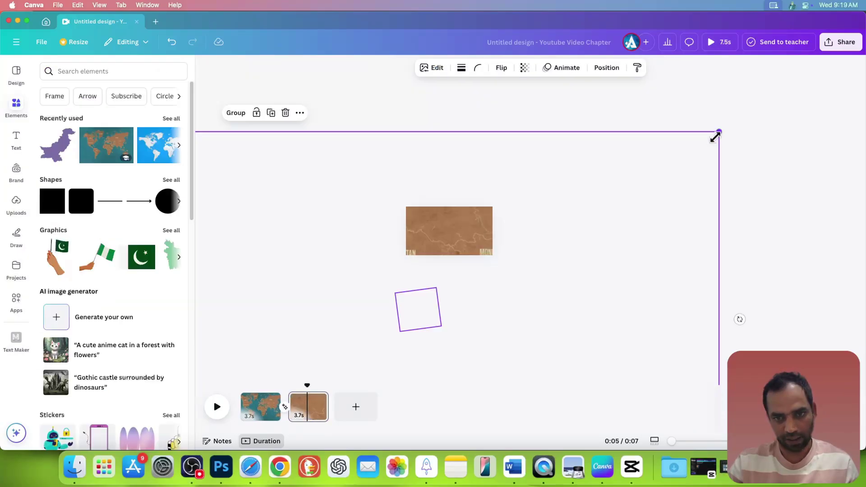
left_click_drag(715, 137, 482, 368)
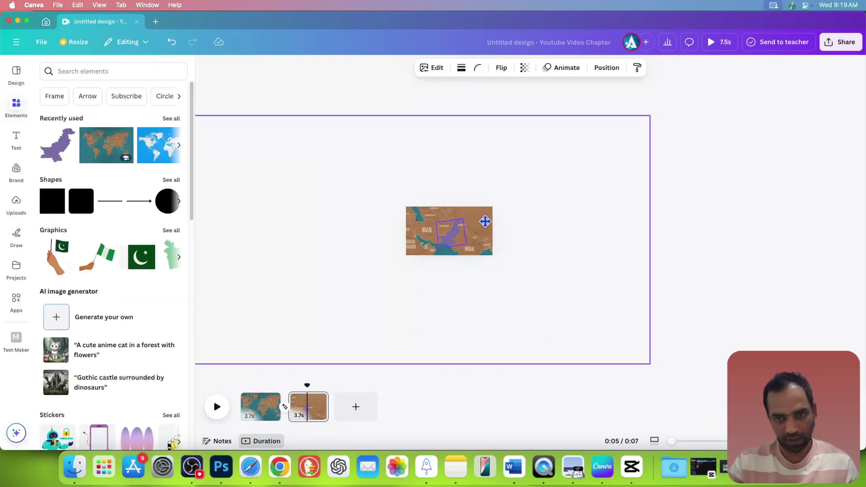
left_click_drag(671, 441, 699, 441)
Step: Duplicate the second page with the purple Pakistan shape
left_click(315, 415)
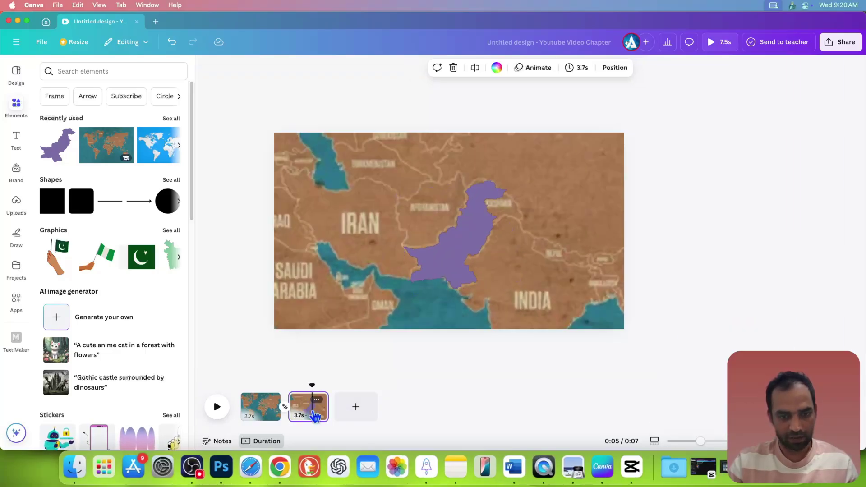
right_click(315, 416)
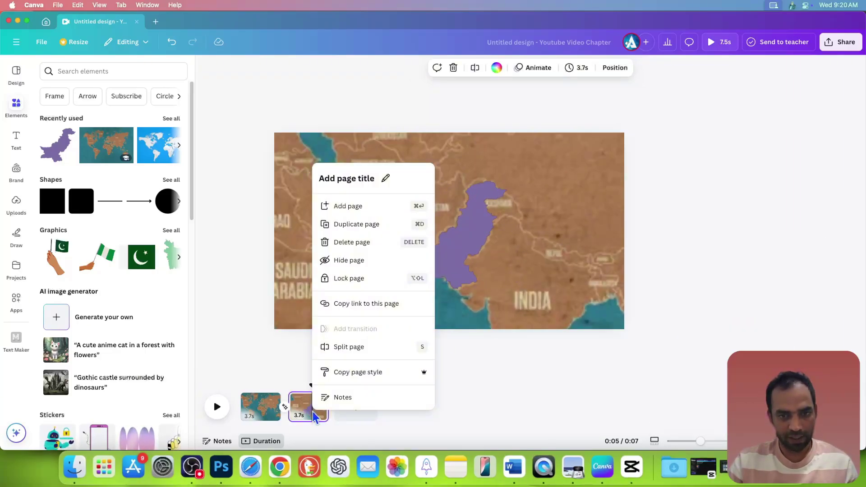
left_click(363, 228)
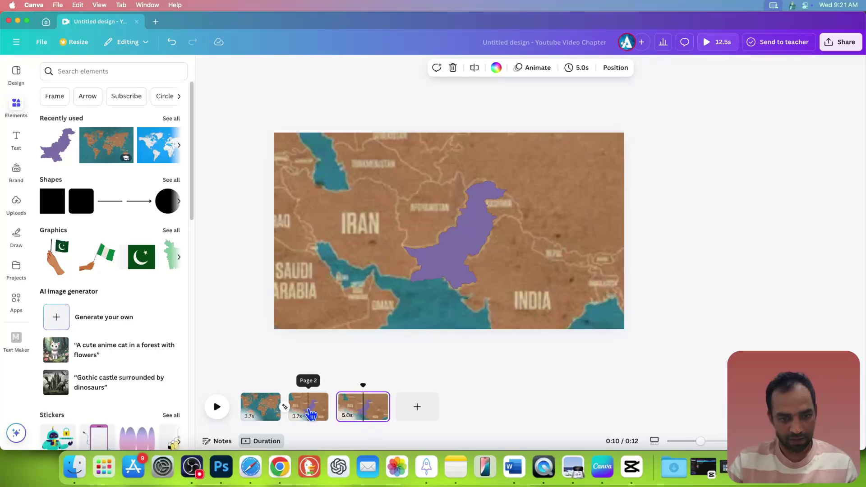
Step: Set the transparency of the Pakistan shape on the second page to 0
left_click(311, 414)
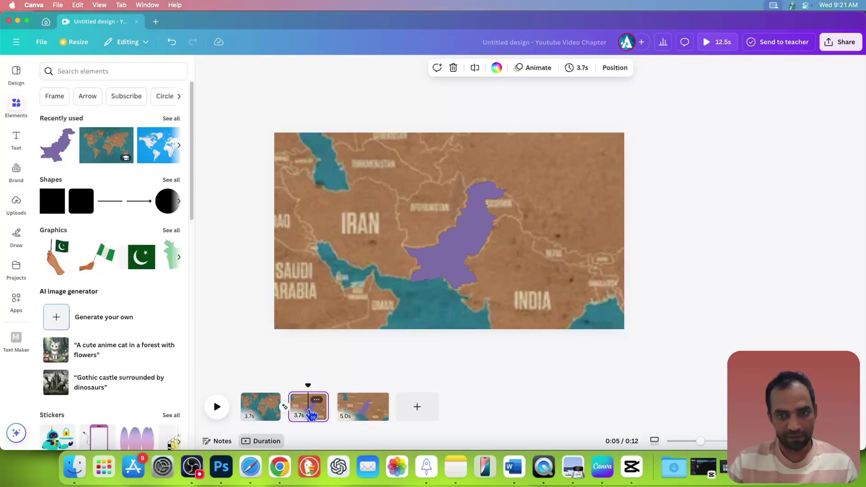
left_click(468, 246)
left_click(548, 68)
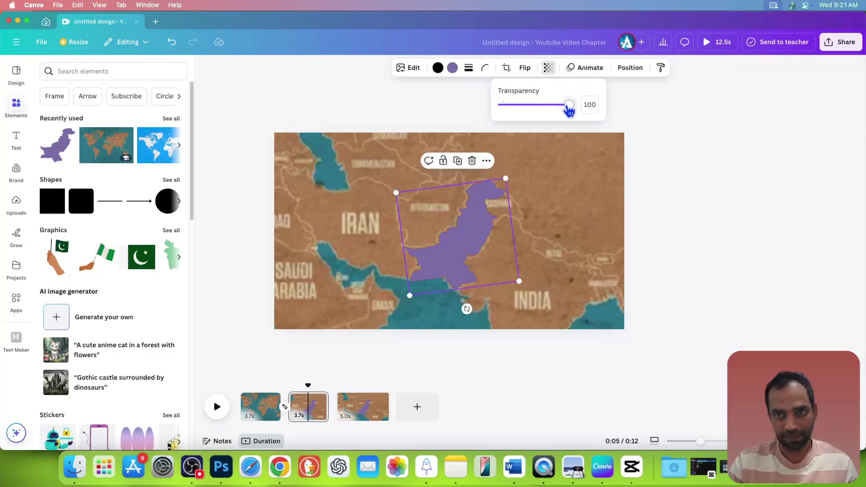
left_click_drag(564, 108, 488, 110)
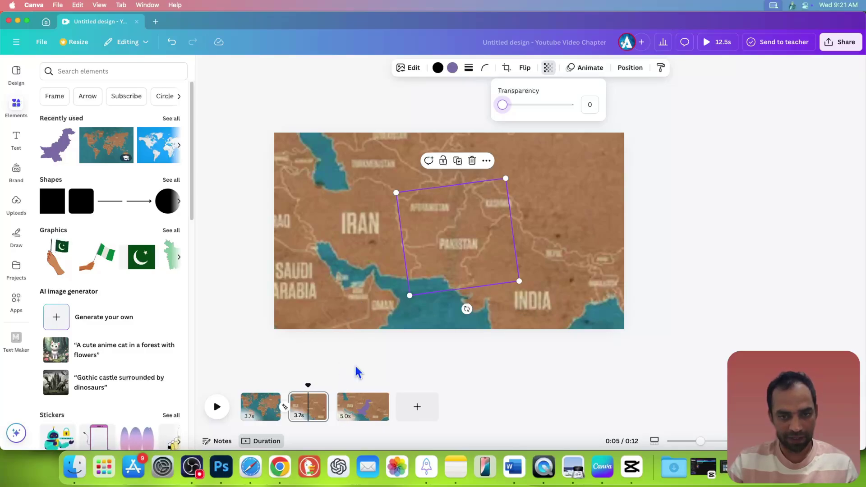
Step: Add a Match & Move transition between the second and third pages with a duration of 2.5 seconds
mouse_move(338, 420)
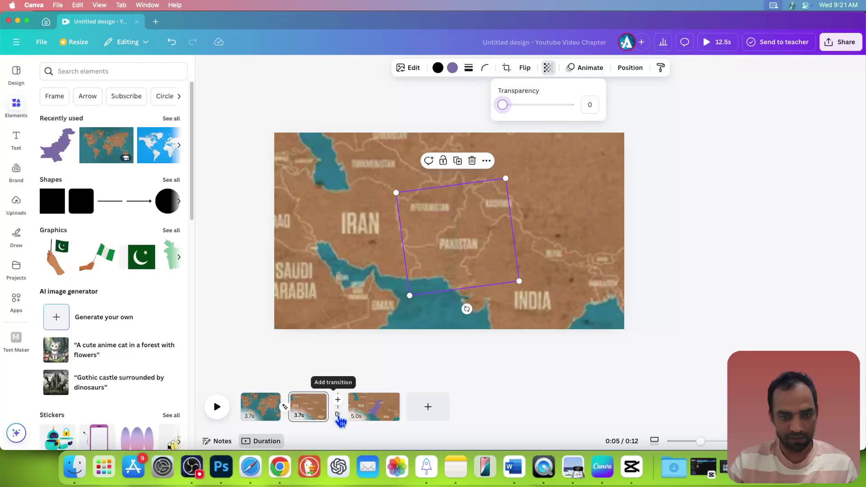
left_click(338, 415)
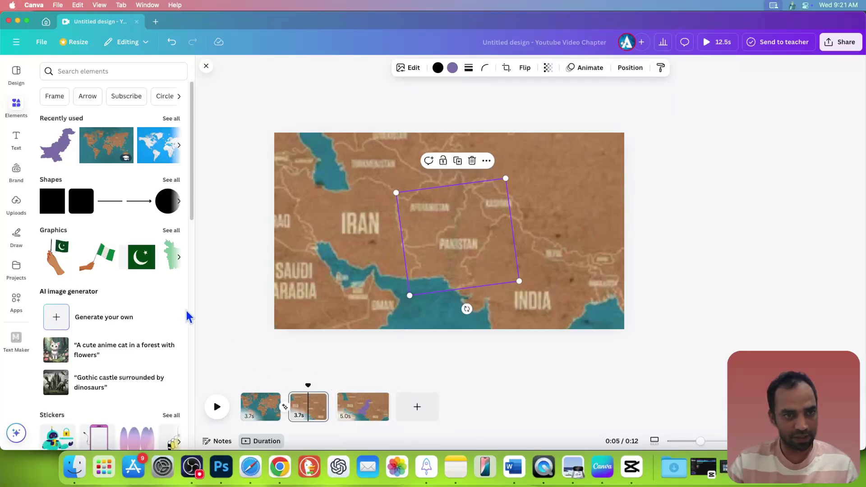
left_click(61, 258)
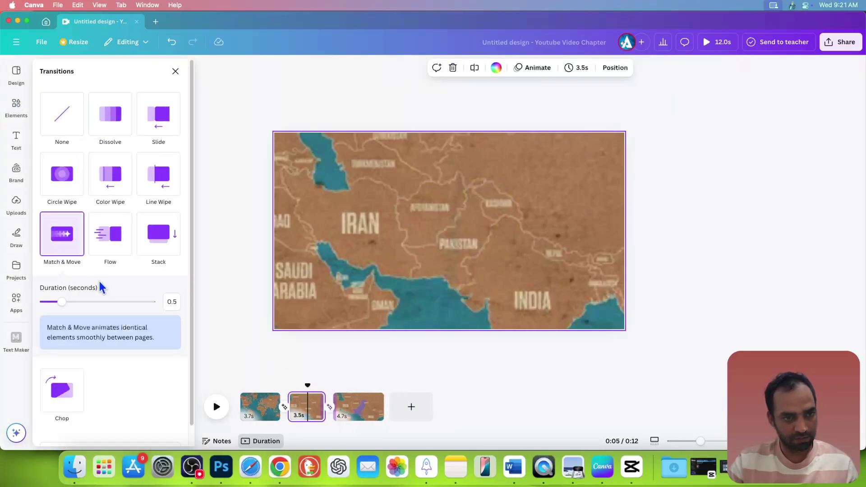
scroll(101, 286, "down", 1)
left_click_drag(61, 282, 149, 287)
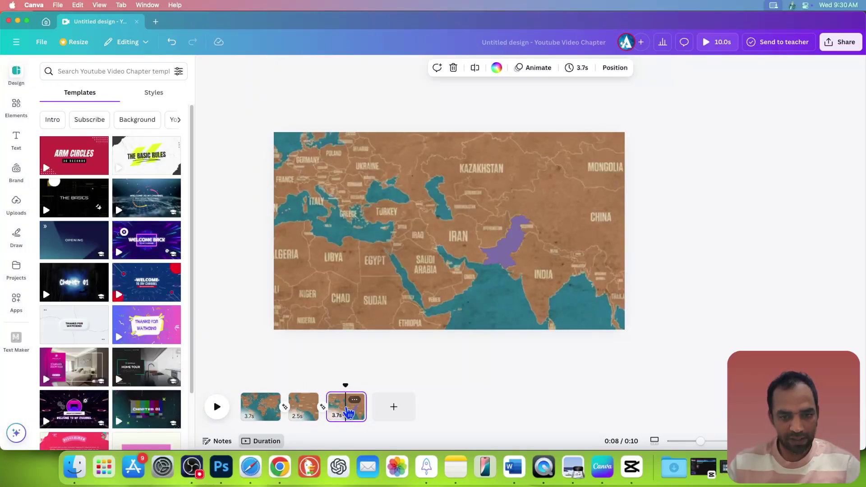
Step: Duplicate the third page and select the new fourth page
right_click(347, 409)
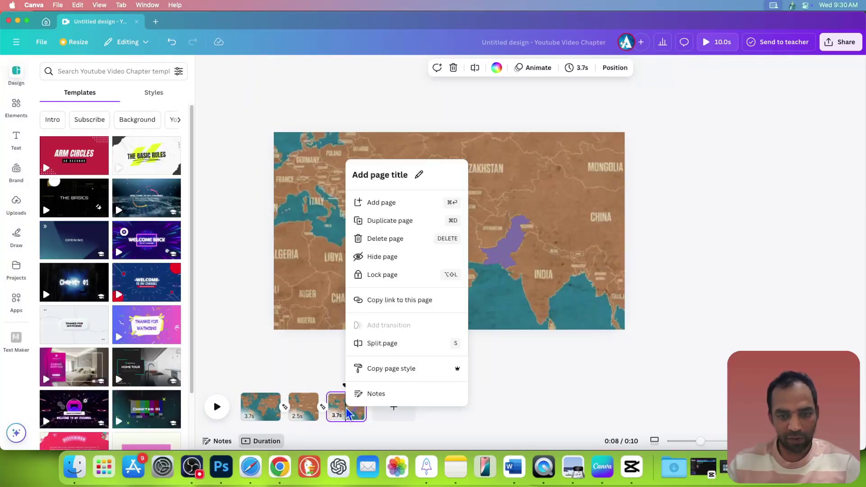
left_click(381, 221)
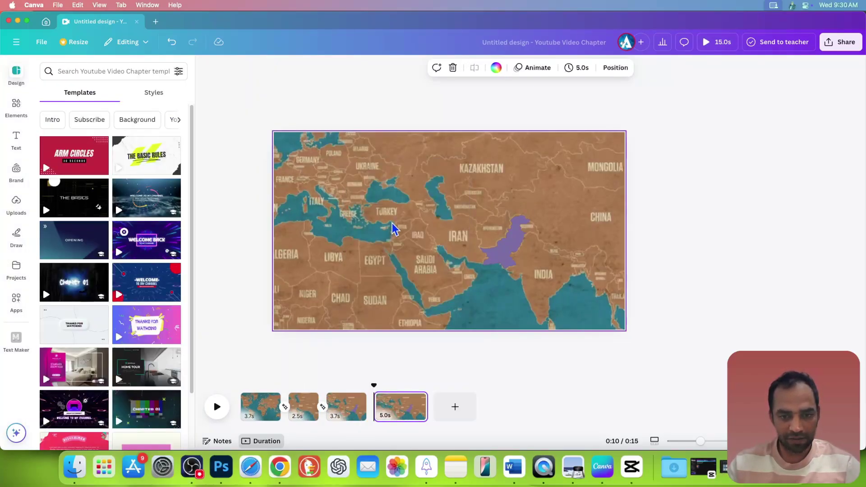
left_click(400, 409)
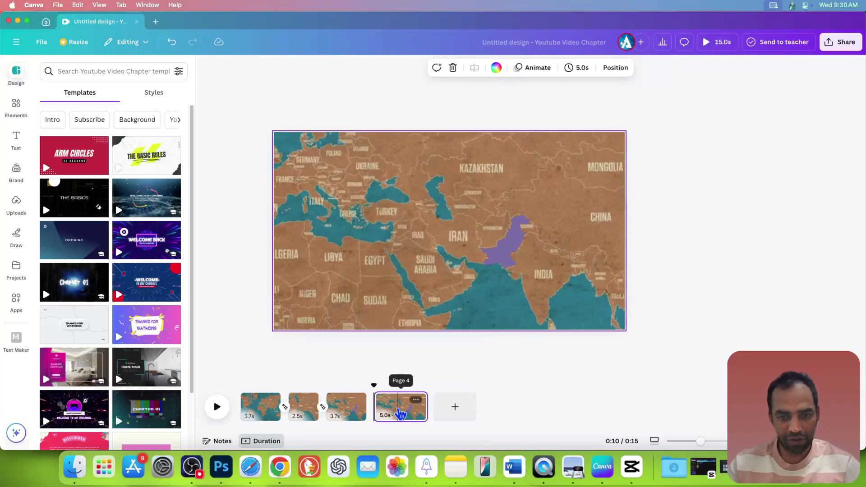
Step: Enlarge the purple Pakistan shape on the fourth page and move it to the left half of the map
left_click(512, 253)
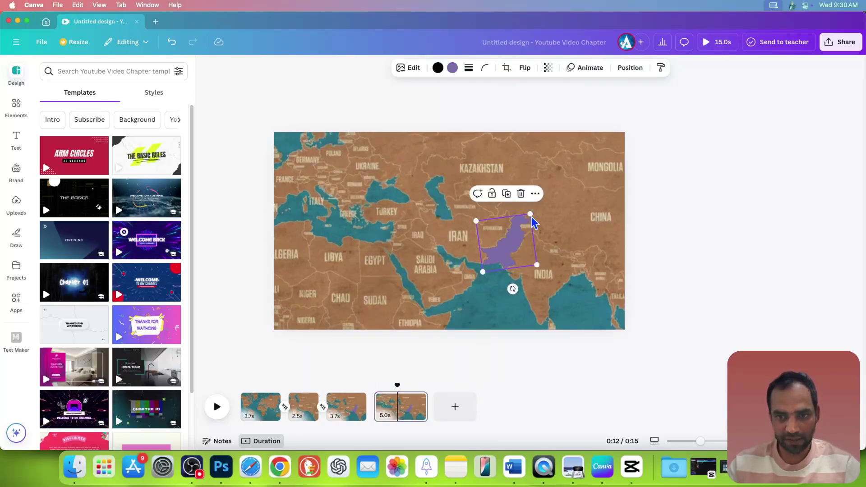
left_click_drag(531, 213, 618, 156)
left_click_drag(516, 236, 365, 273)
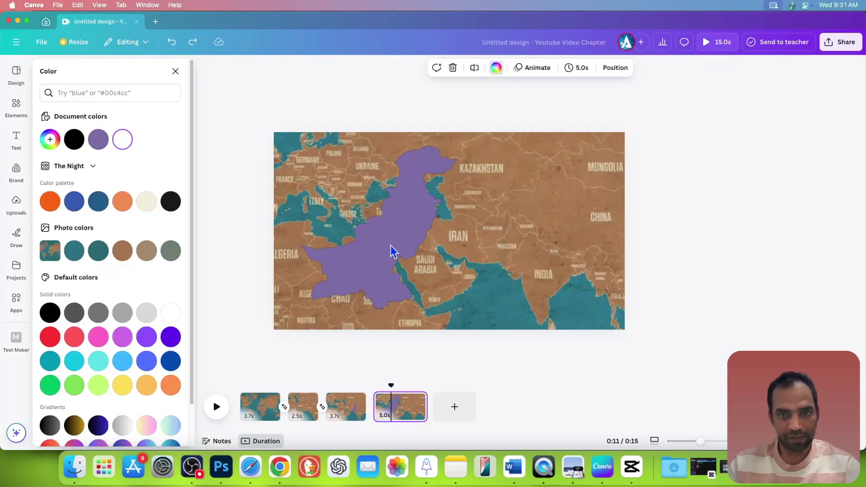
left_click(390, 250)
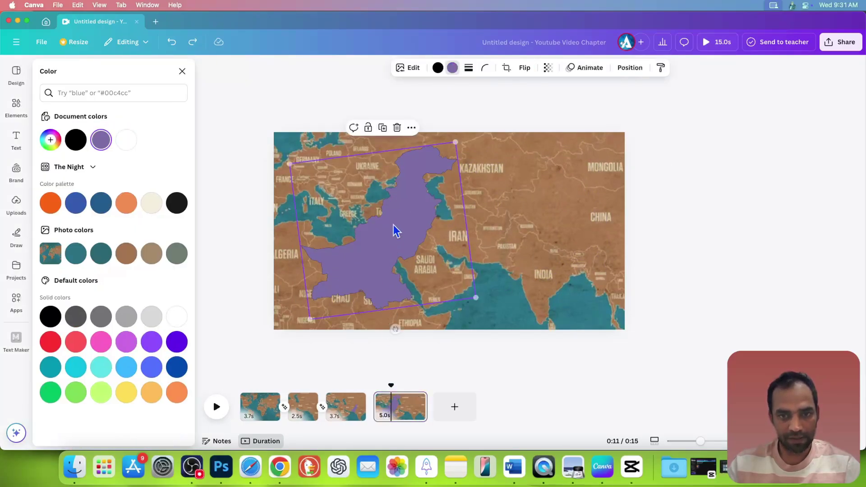
Step: Recolour the enlarged Pakistan shape with the brown #AB7B52 sampled from the map's land area
left_click(452, 67)
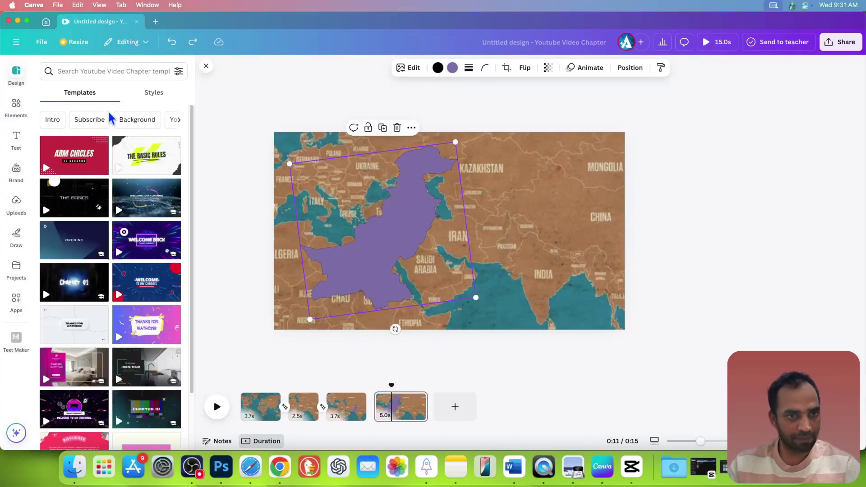
left_click(50, 139)
left_click(164, 234)
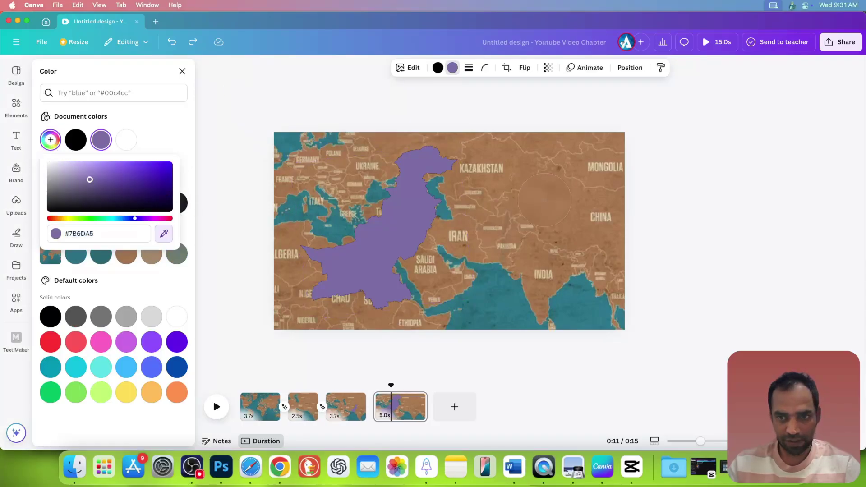
left_click(532, 227)
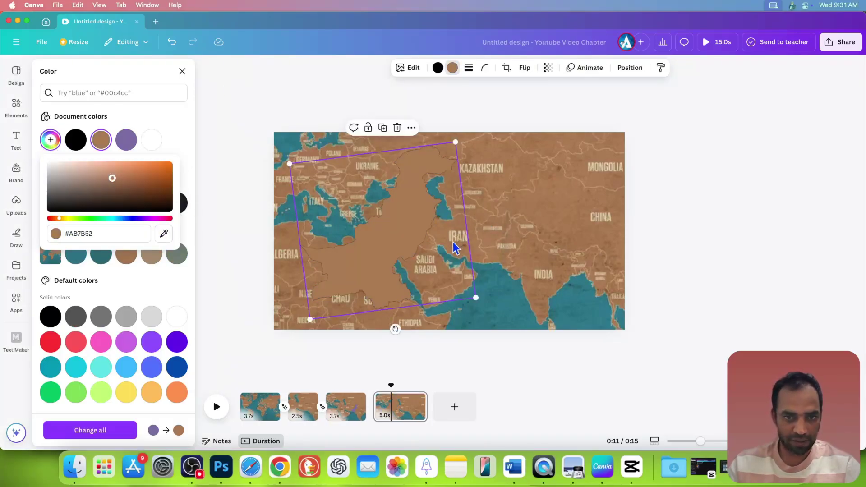
Step: Fade the background map on the fourth page by setting its transparency to 20
left_click(578, 305)
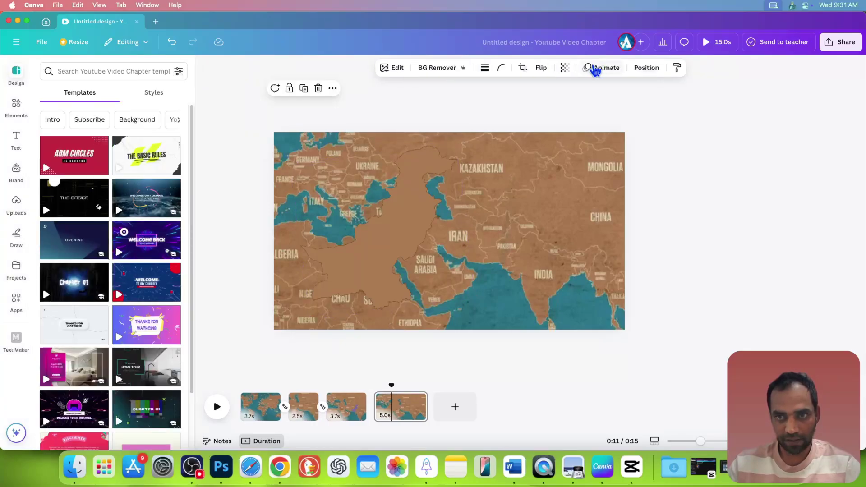
left_click(564, 68)
left_click_drag(579, 112, 534, 113)
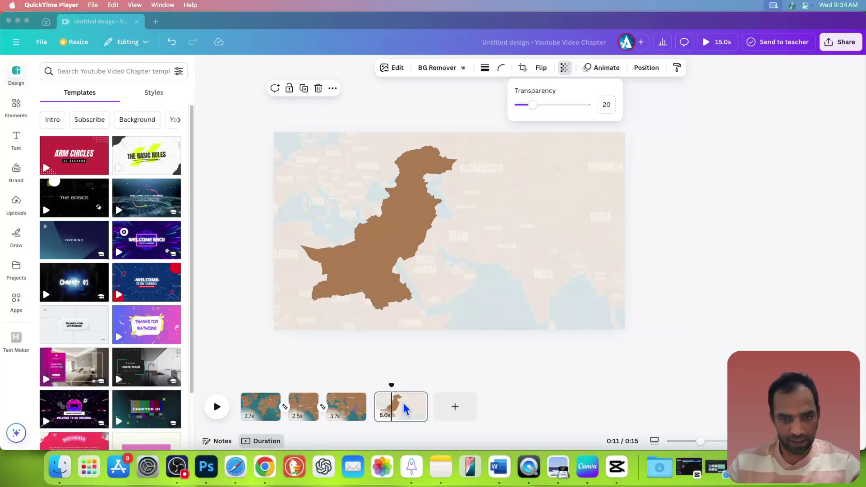
Step: Duplicate the fourth page and shift the brown Pakistan shape to the map's left edge on the copy
right_click(405, 409)
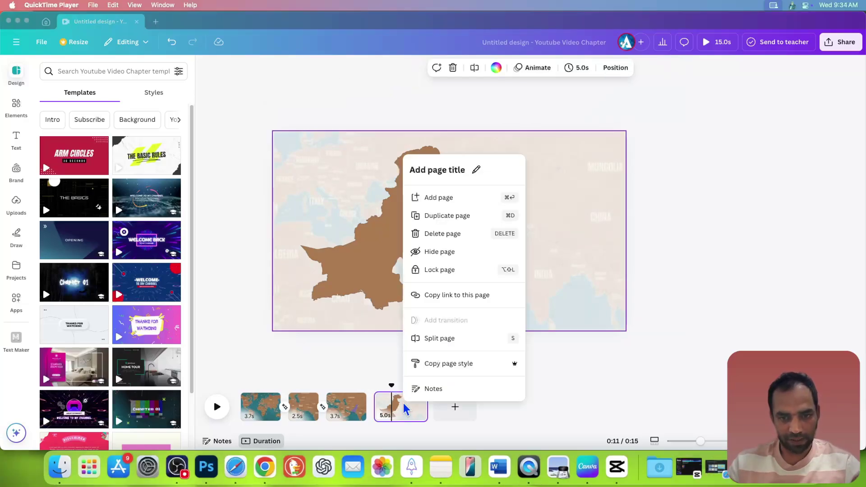
left_click(441, 219)
left_click(439, 217)
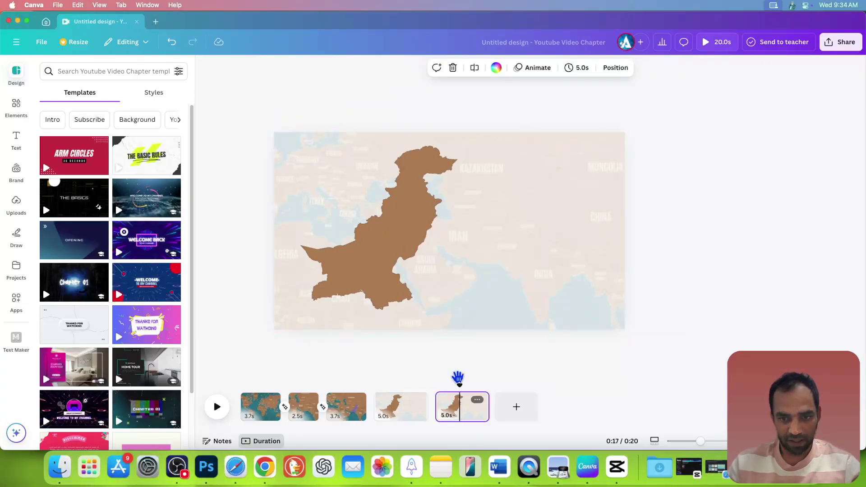
left_click(406, 254)
left_click_drag(401, 244, 371, 238)
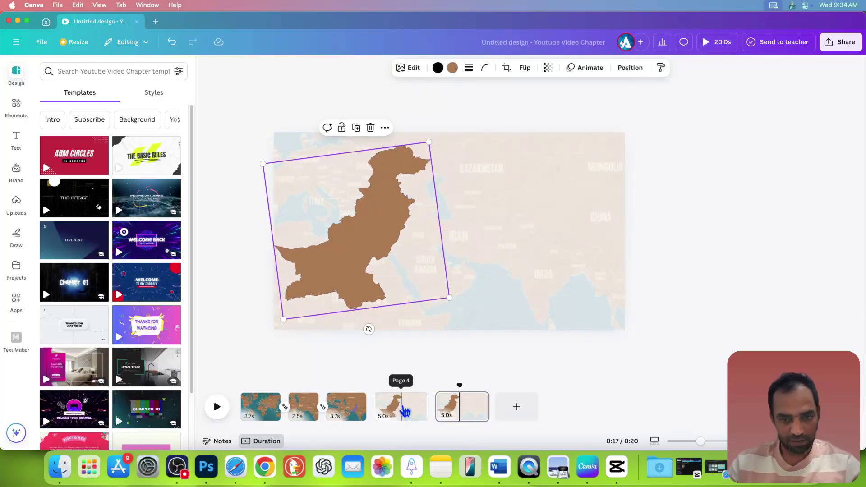
Step: Add the text PAKISTAN to the fourth page and place it beside the upper part of the brown Pakistan shape
left_click(405, 411)
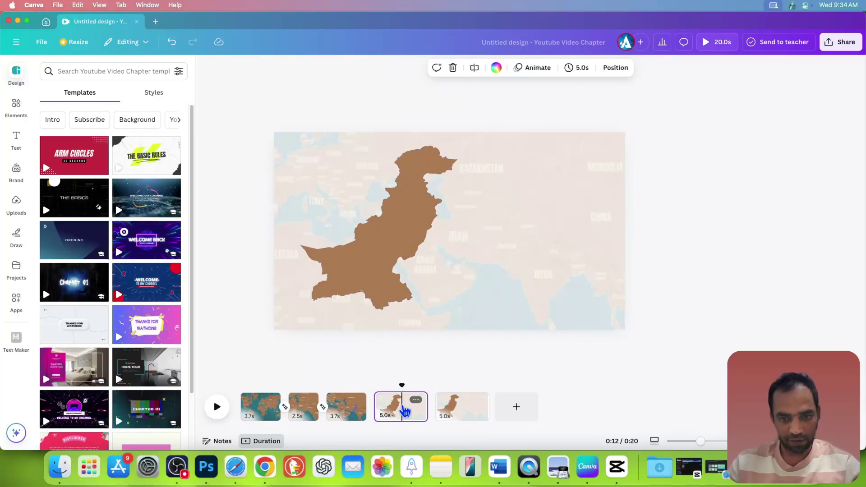
left_click(16, 139)
left_click(158, 204)
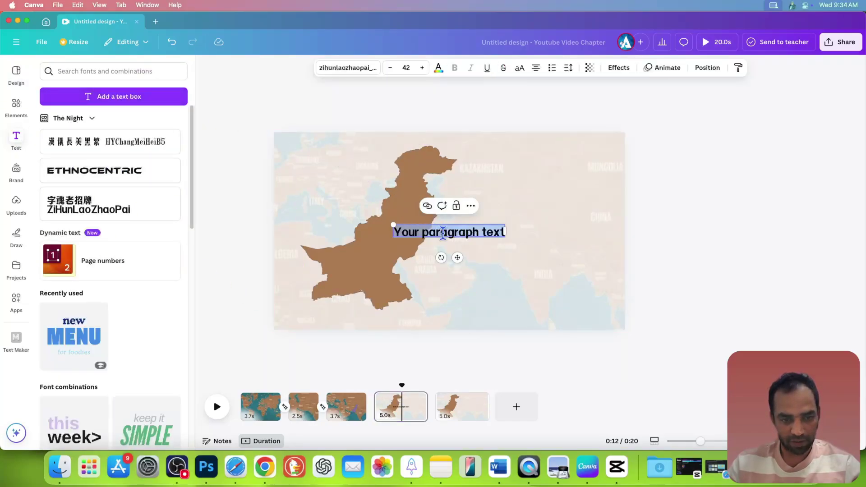
type("PAKISTAN")
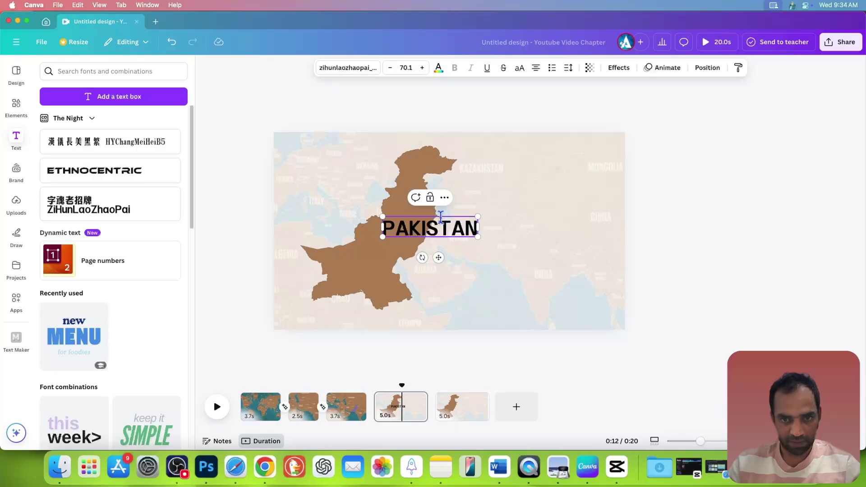
left_click(422, 215)
left_click_drag(432, 228, 343, 176)
Step: Recolour the fourth page's PAKISTAN text with brown #AB7B52 and make it fully transparent
left_click(438, 68)
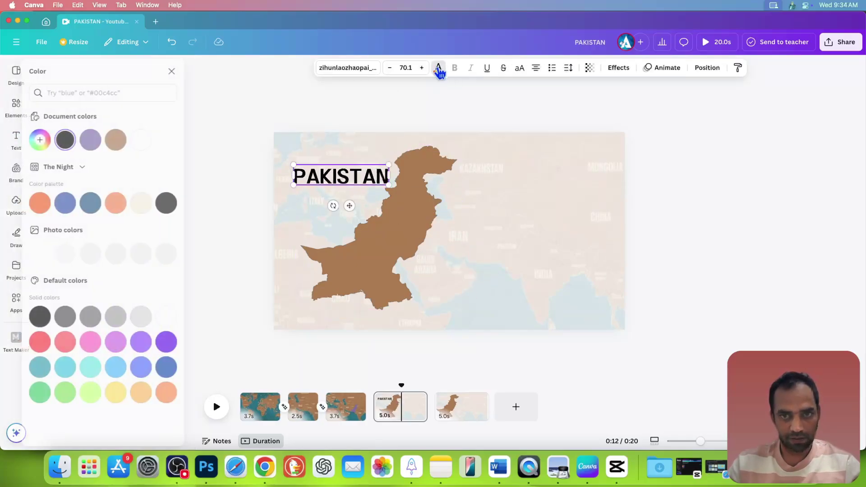
left_click(50, 140)
left_click(589, 68)
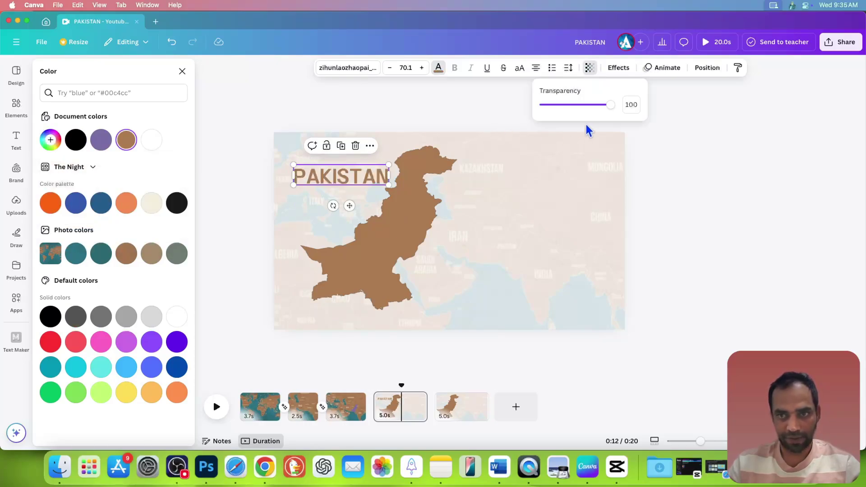
left_click_drag(605, 109, 543, 107)
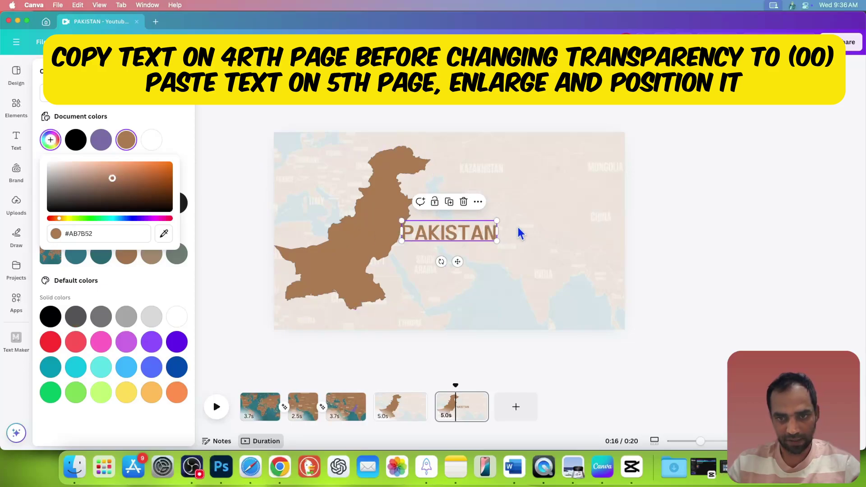
Step: Enlarge the PAKISTAN text on the fifth page and move it to the upper-right area of the map
left_click_drag(496, 217, 542, 208)
left_click_drag(474, 231, 551, 198)
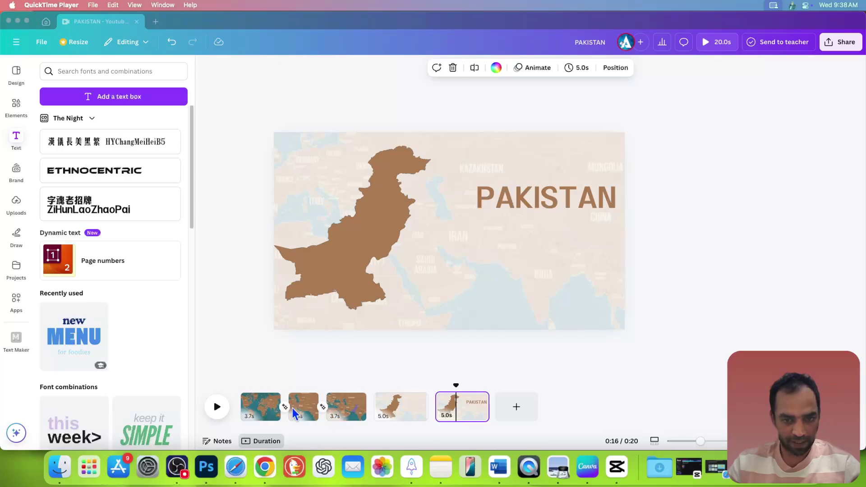
Step: Apply 2.5-second Match & Move transitions between the third and fourth pages and between the fourth and fifth pages
left_click(372, 410)
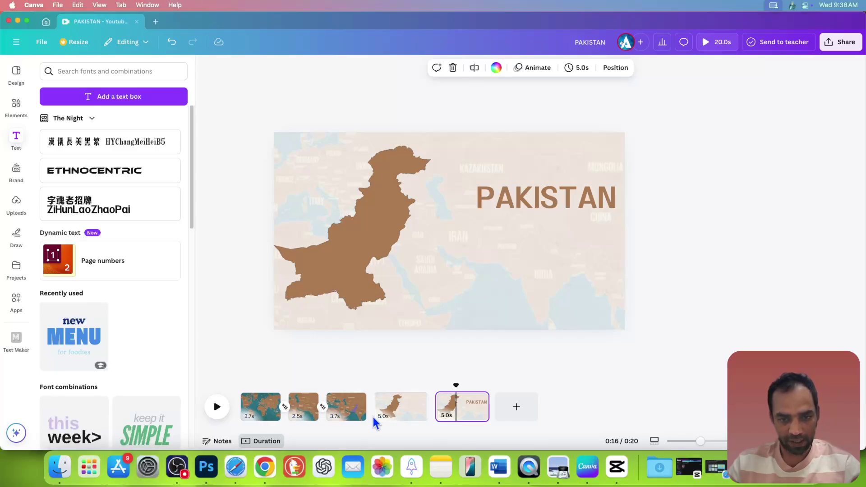
left_click(371, 407)
left_click(63, 234)
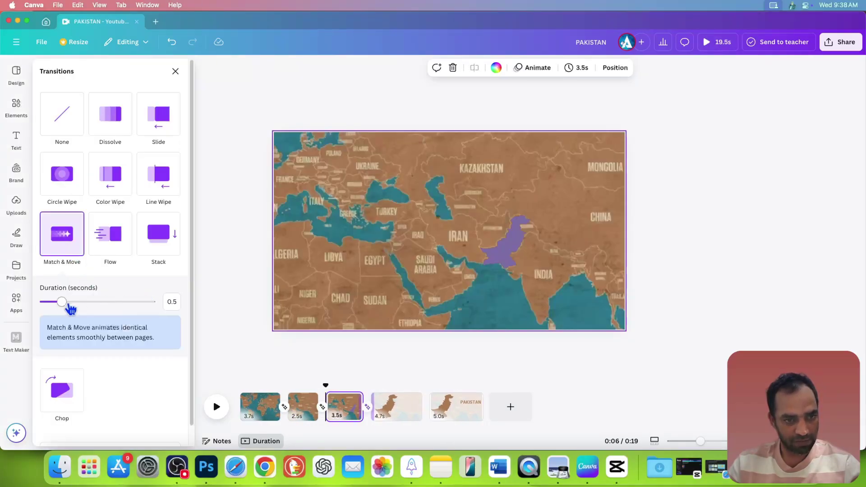
left_click_drag(62, 302, 151, 302)
left_click(407, 408)
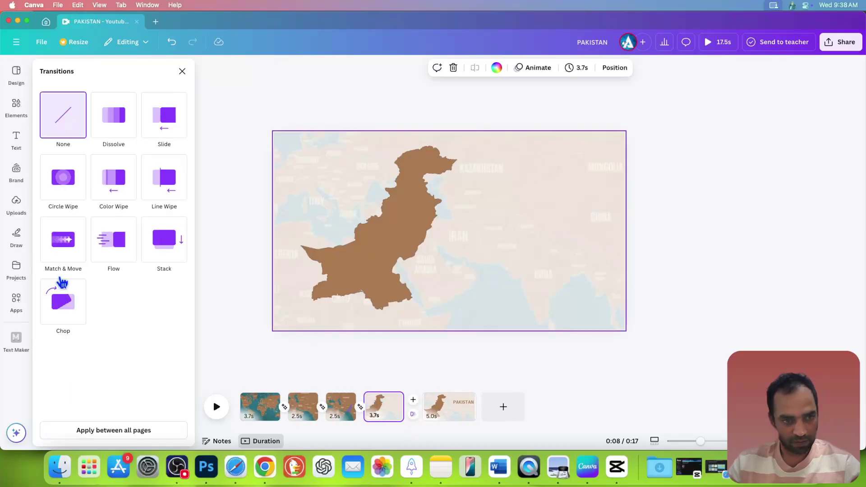
left_click(63, 236)
left_click_drag(63, 301, 208, 299)
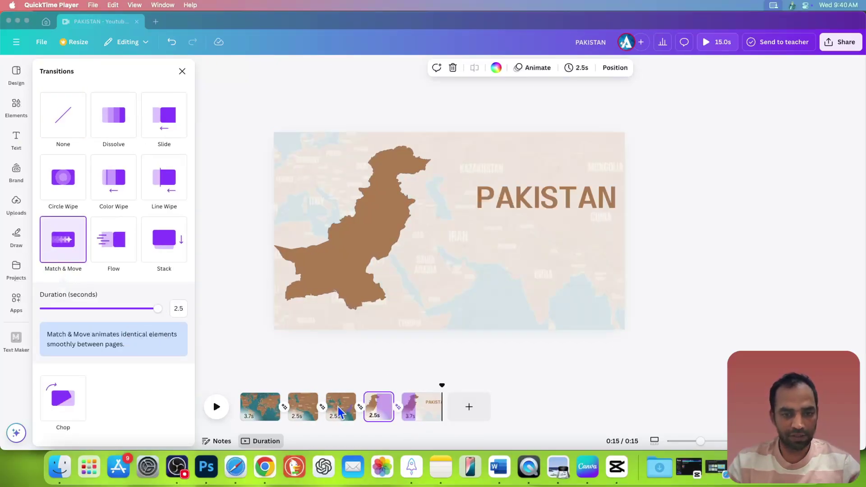
Step: Blur the whole background map image on the third page with an intensity of 36
left_click(340, 412)
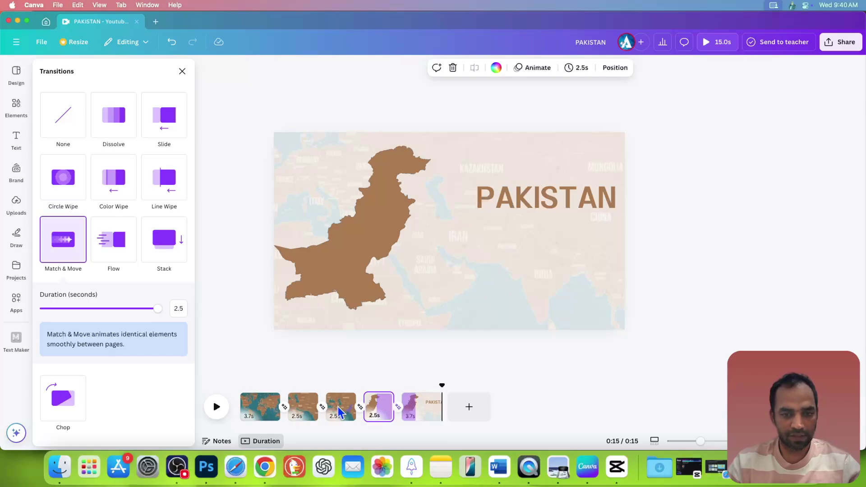
left_click(337, 419)
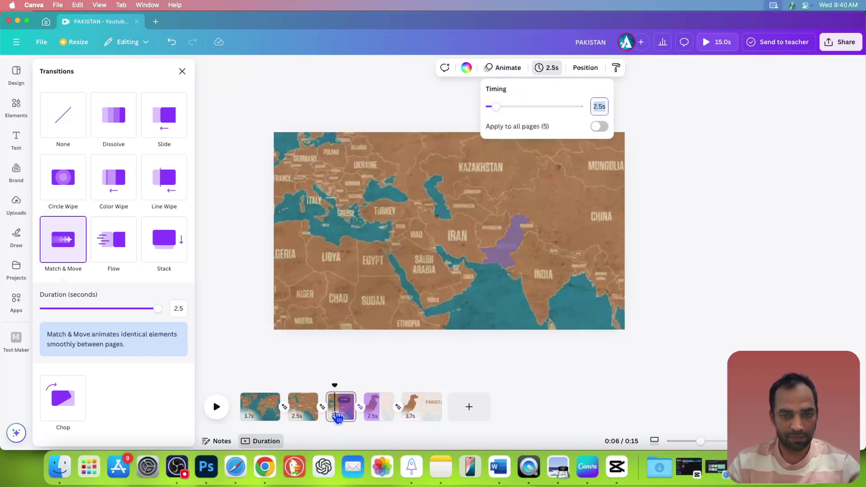
left_click(296, 303)
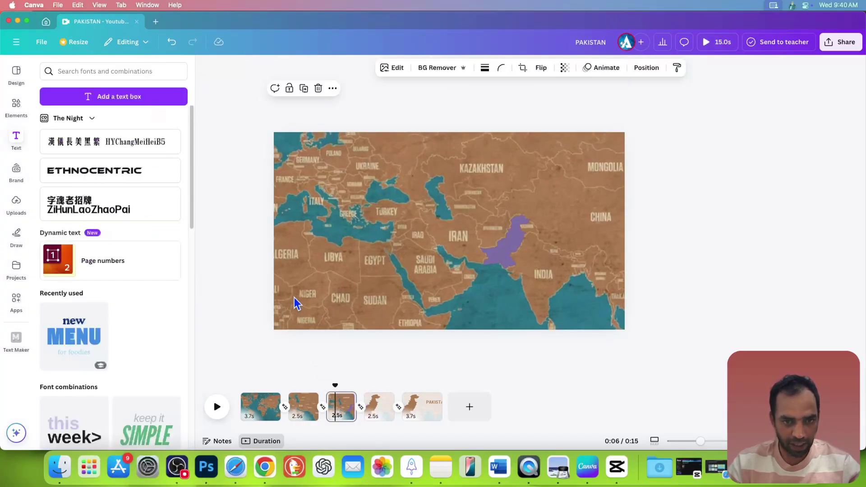
left_click(392, 69)
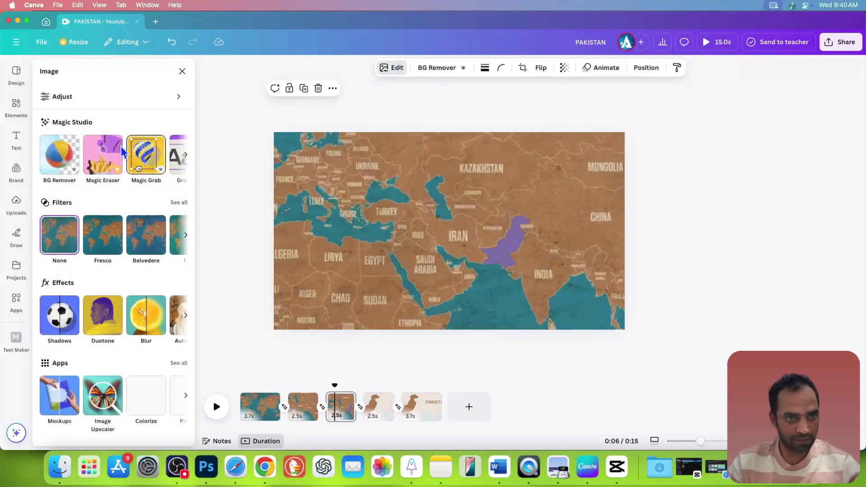
left_click(149, 313)
left_click(149, 102)
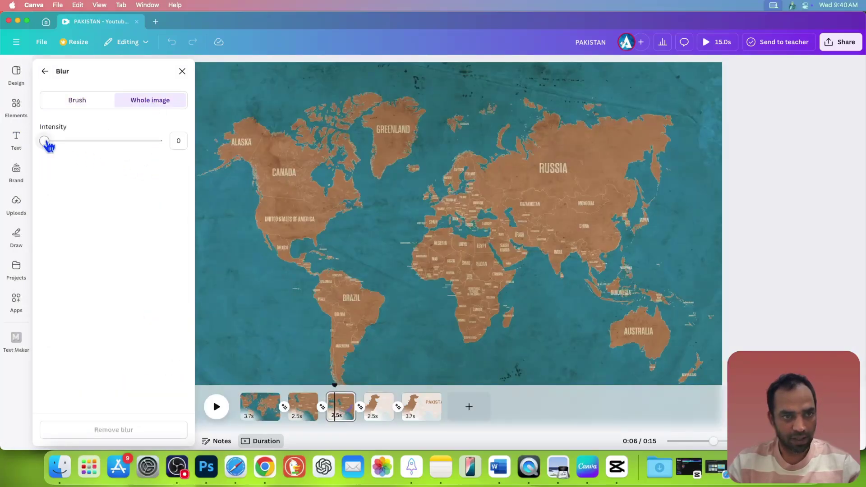
left_click_drag(48, 143, 82, 144)
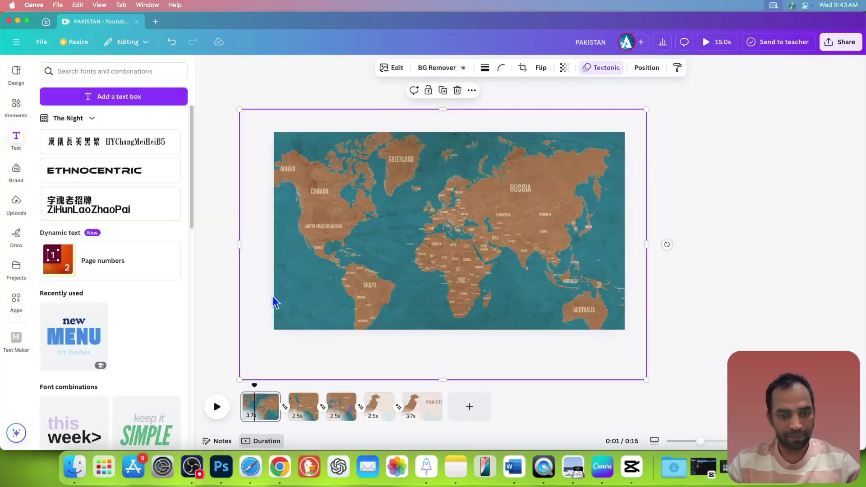
Step: Review the Tectonic animation settings of the first page and its map, and play the whole video
left_click(253, 409)
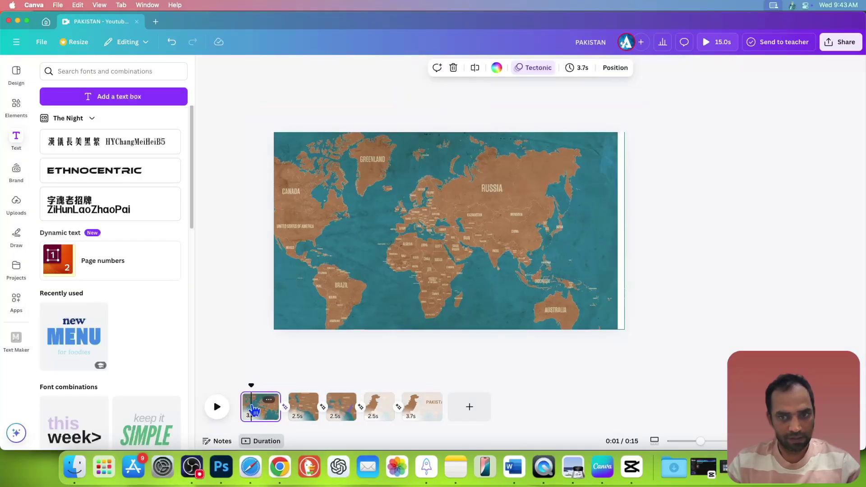
left_click(524, 69)
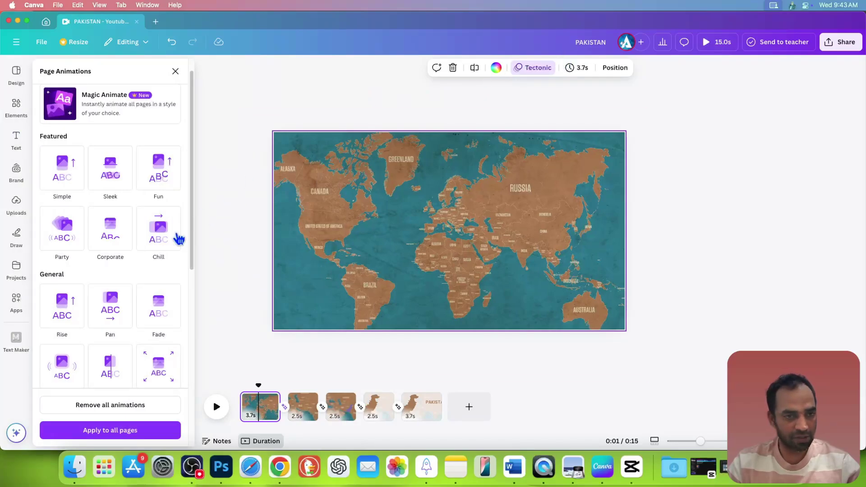
scroll(185, 203, "down", 5)
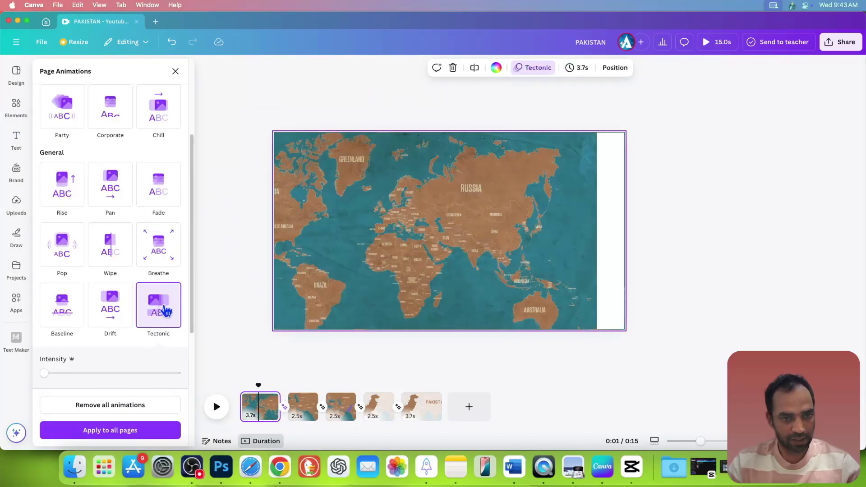
scroll(52, 274, "down", 3)
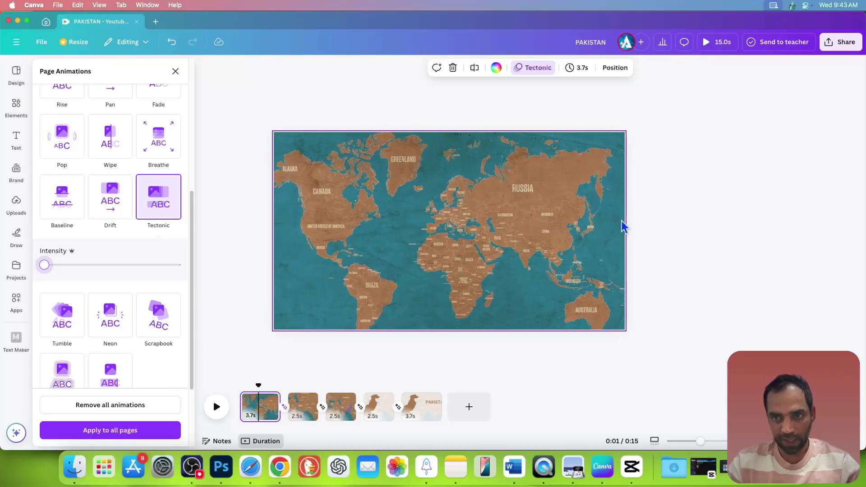
left_click(477, 233)
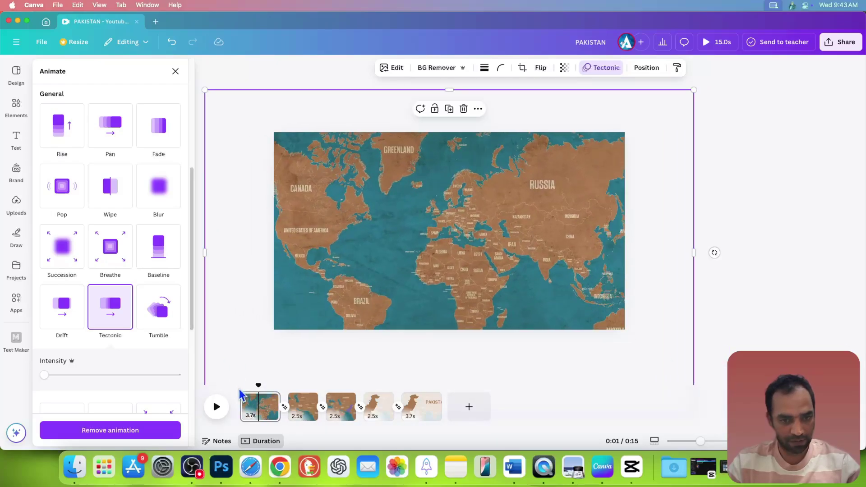
left_click(217, 406)
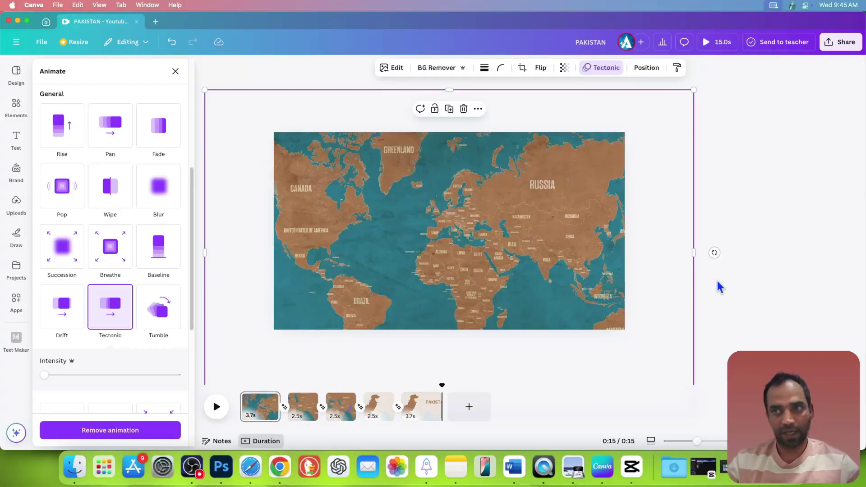
Step: Download all five pages as an MP4 video in 4K (UHD) quality
left_click(840, 42)
left_click(707, 238)
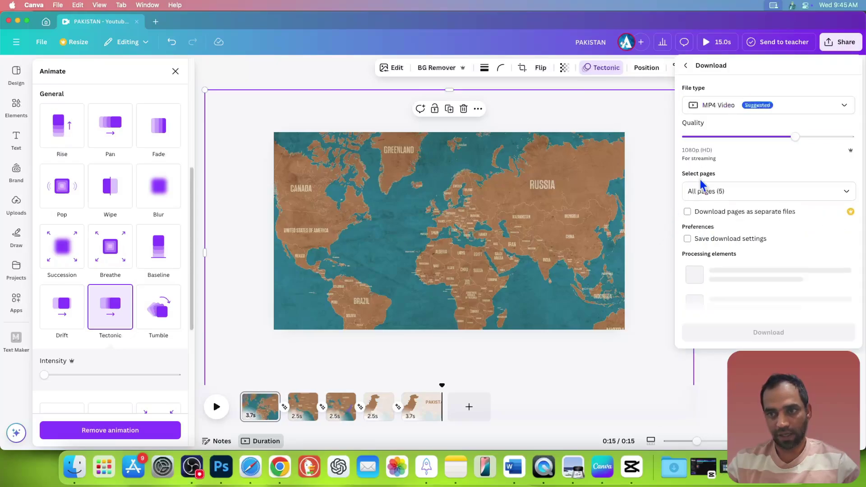
left_click_drag(795, 136, 849, 136)
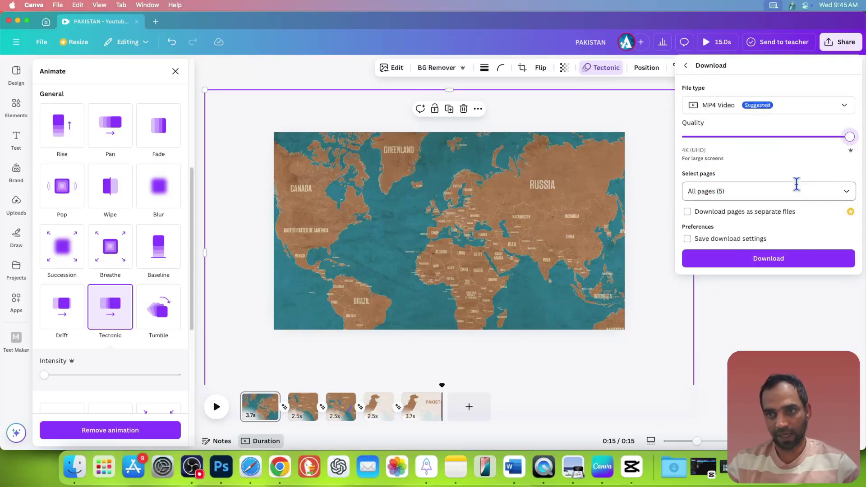
left_click(752, 261)
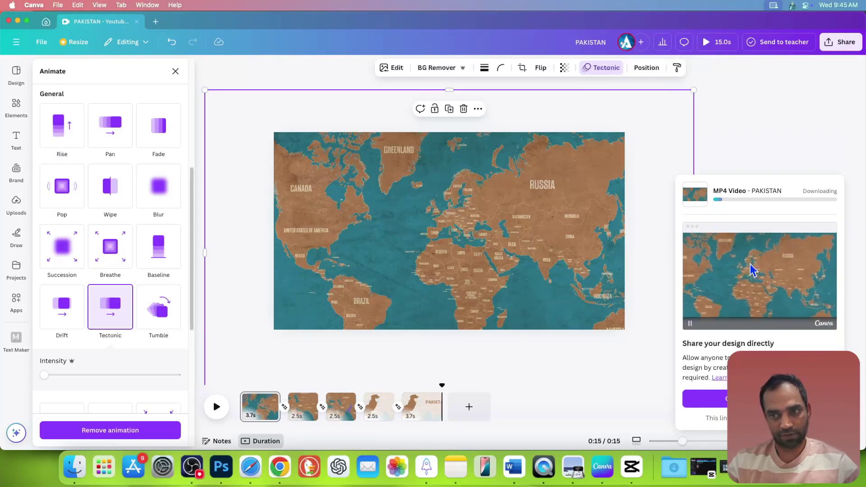